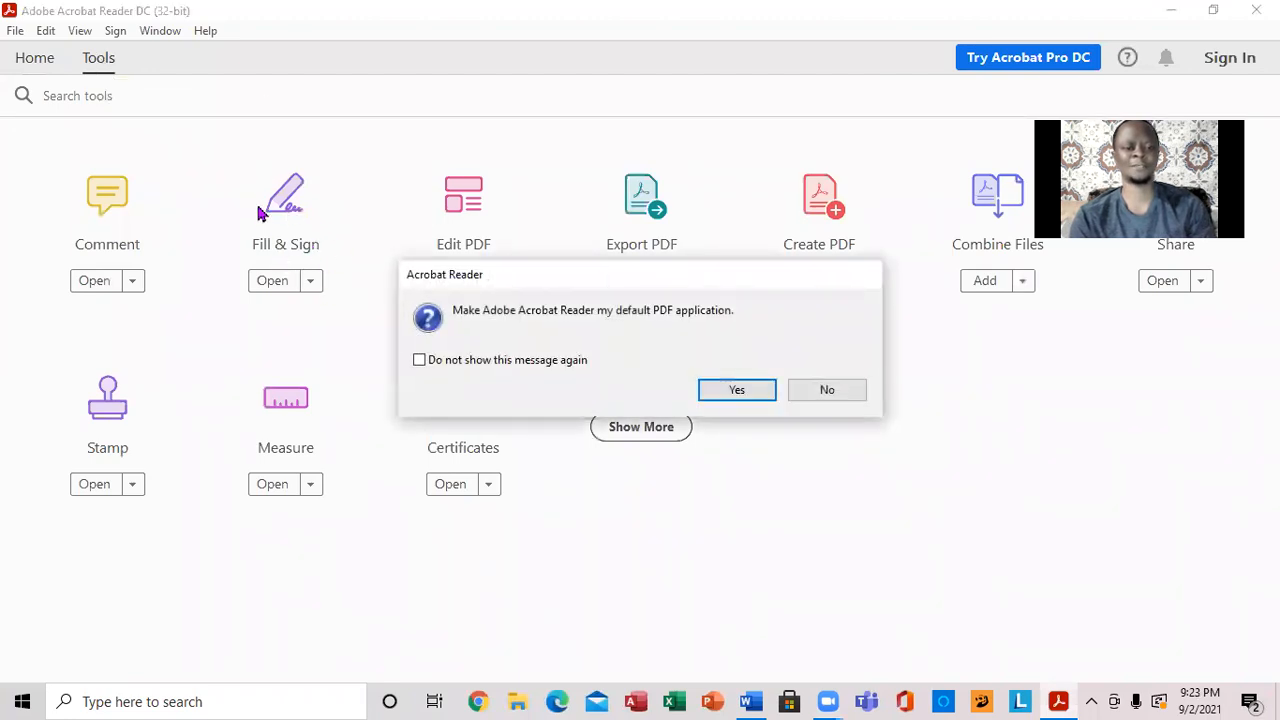
# - Decline making Adobe Acrobat Reader the default PDF application
pyautogui.click(826, 390)
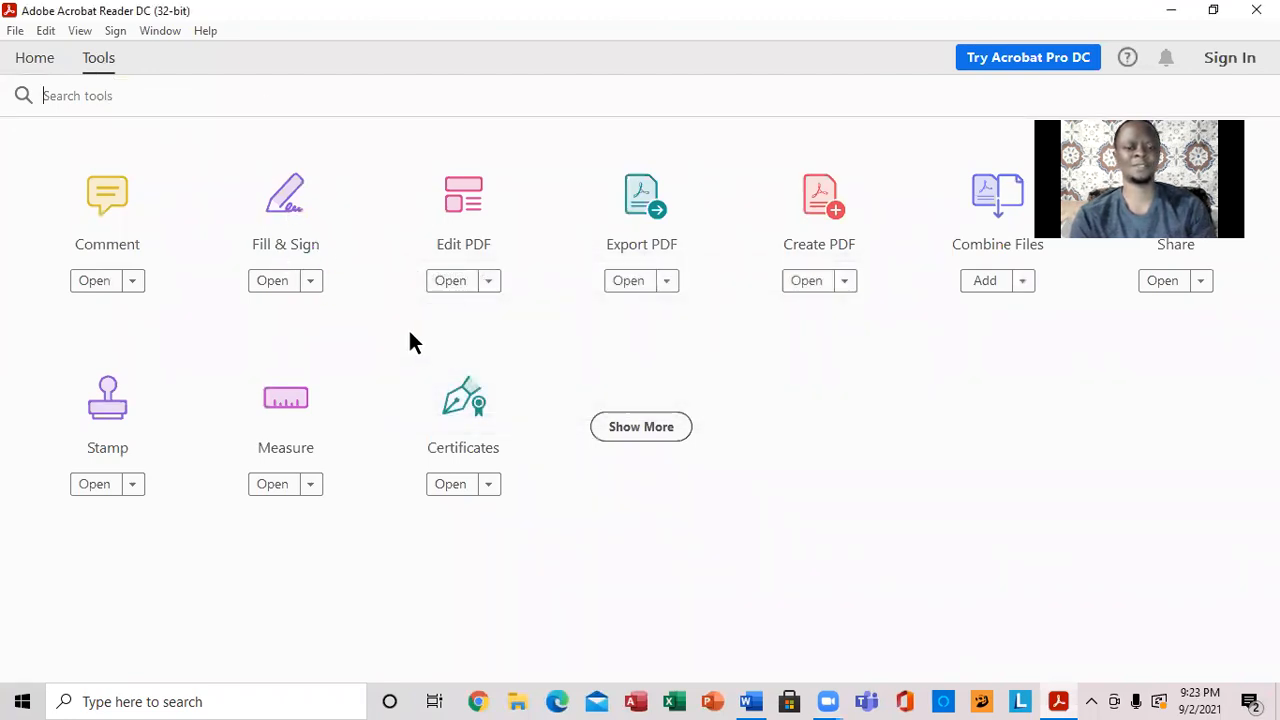
# - Open COMPUTER STUDIES.pdf from the Desktop in the Fill & Sign tool
pyautogui.click(311, 283)
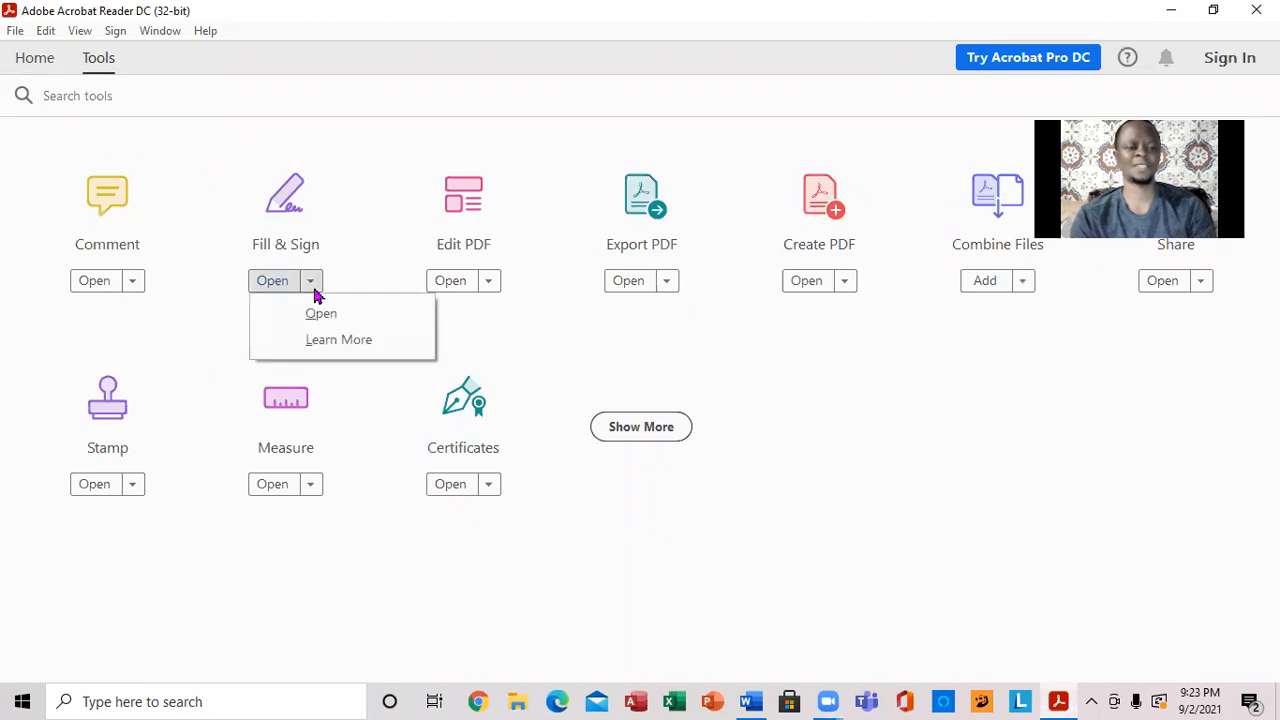
pyautogui.click(314, 316)
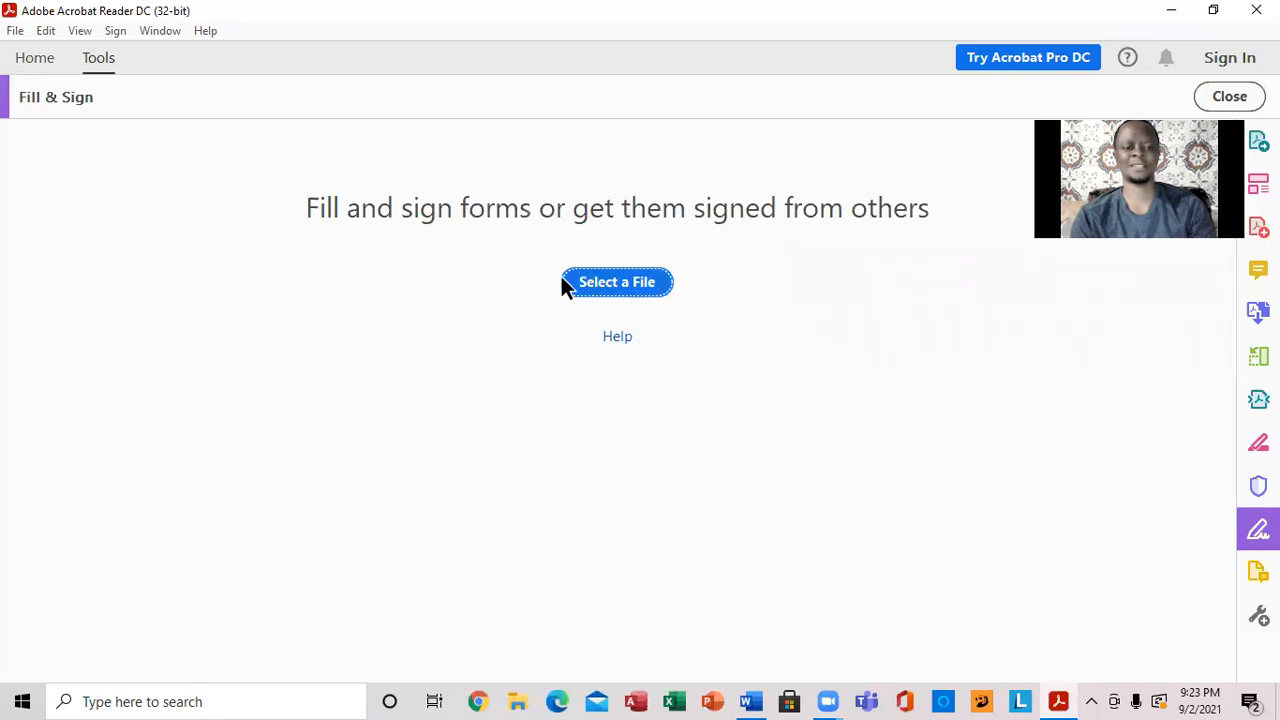
pyautogui.click(614, 283)
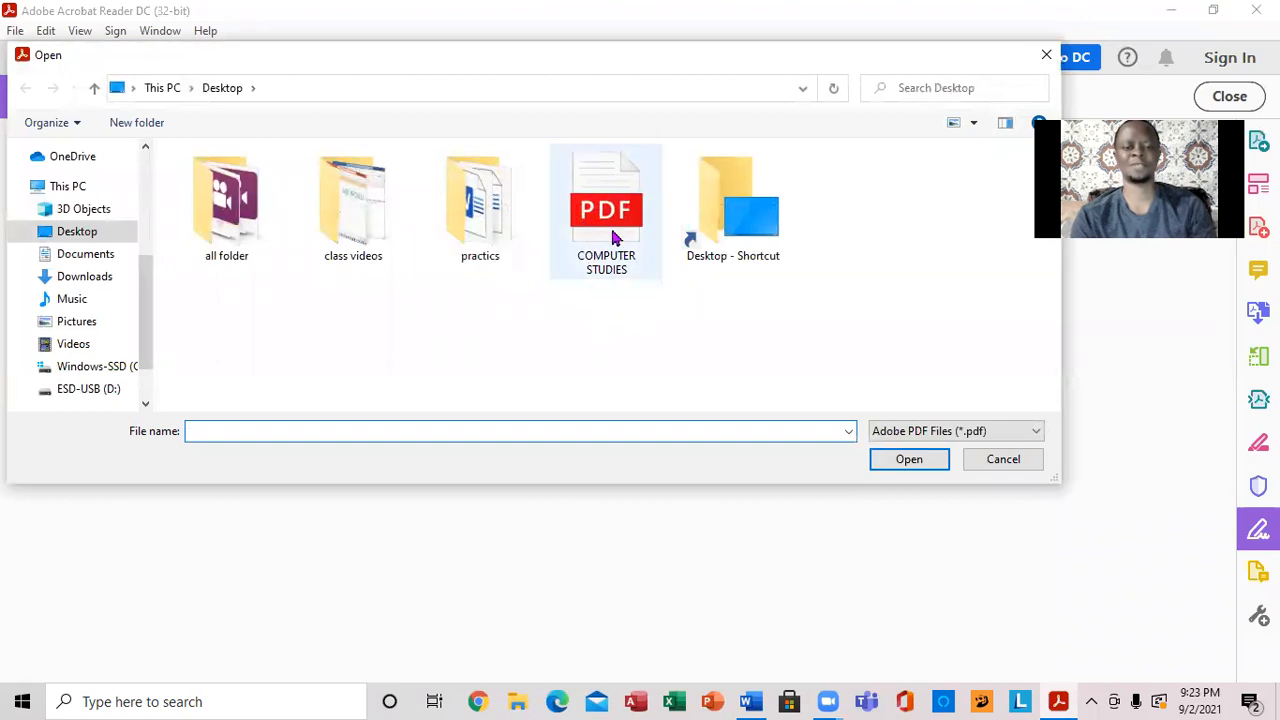
pyautogui.click(614, 237)
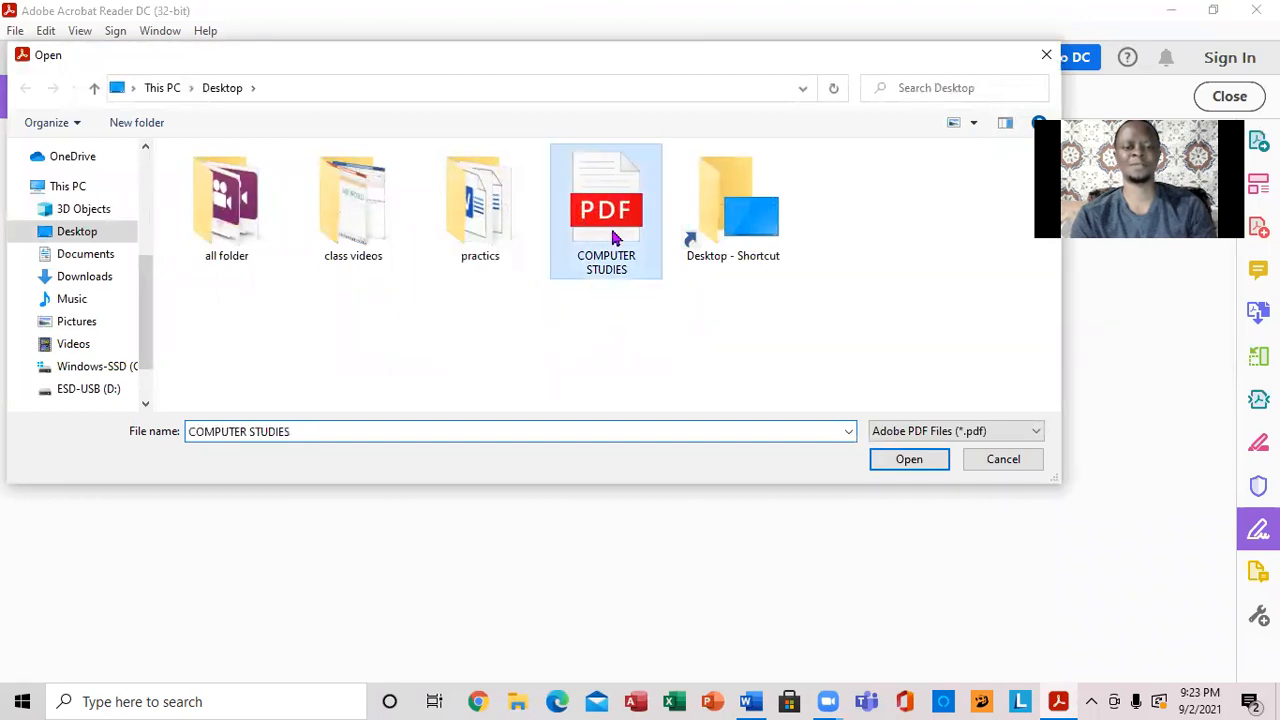
pyautogui.click(910, 457)
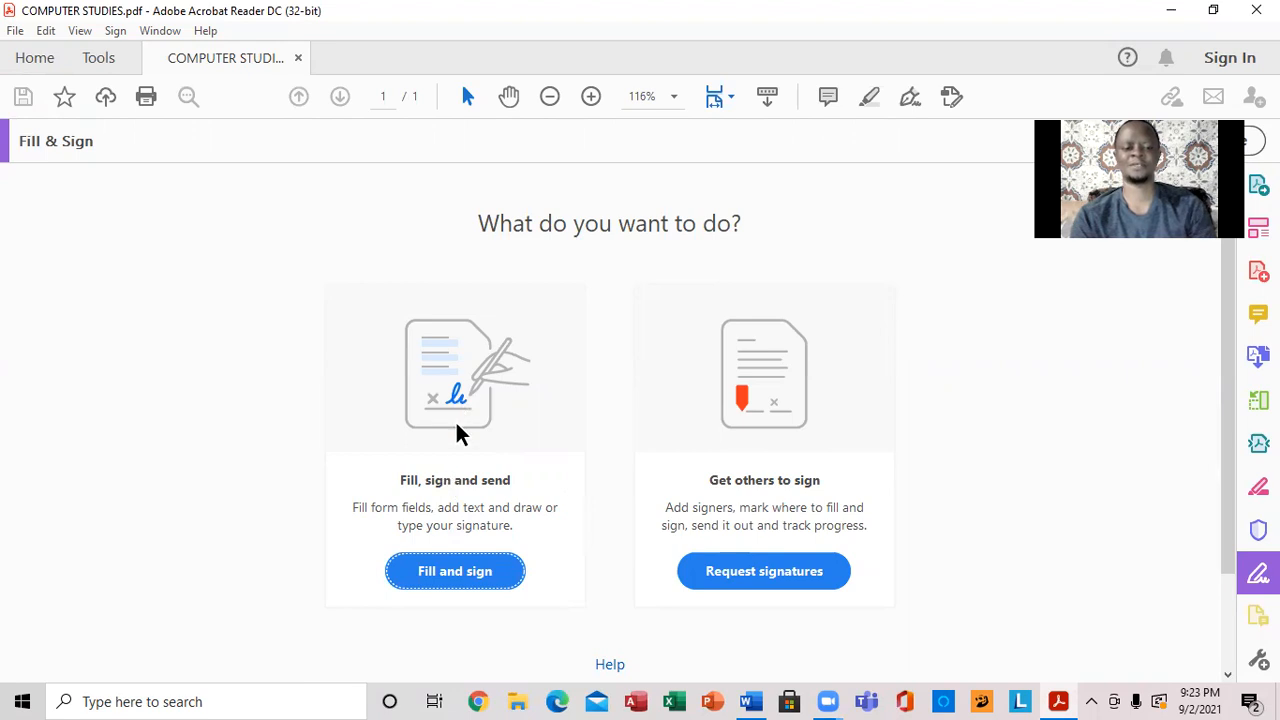
# - Choose to fill the form yourself, scroll down slightly, and close the 'Fill out your form' tip
pyautogui.click(440, 580)
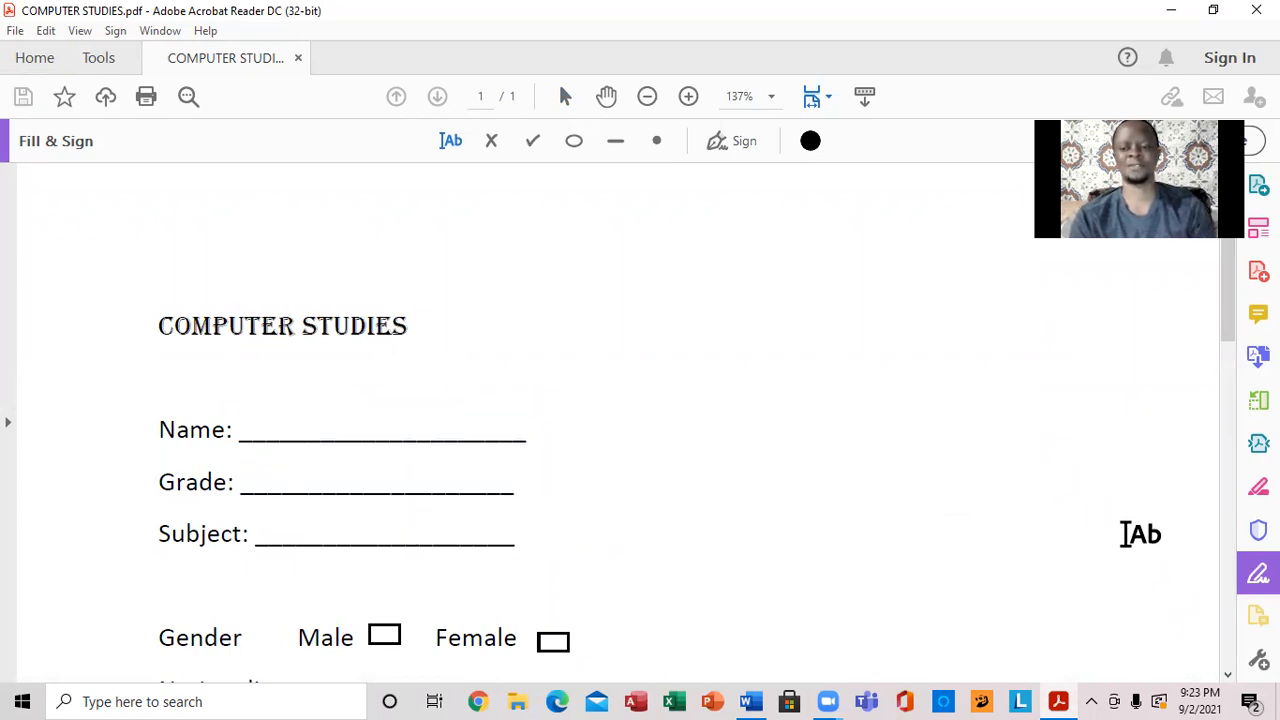
pyautogui.click(1228, 674)
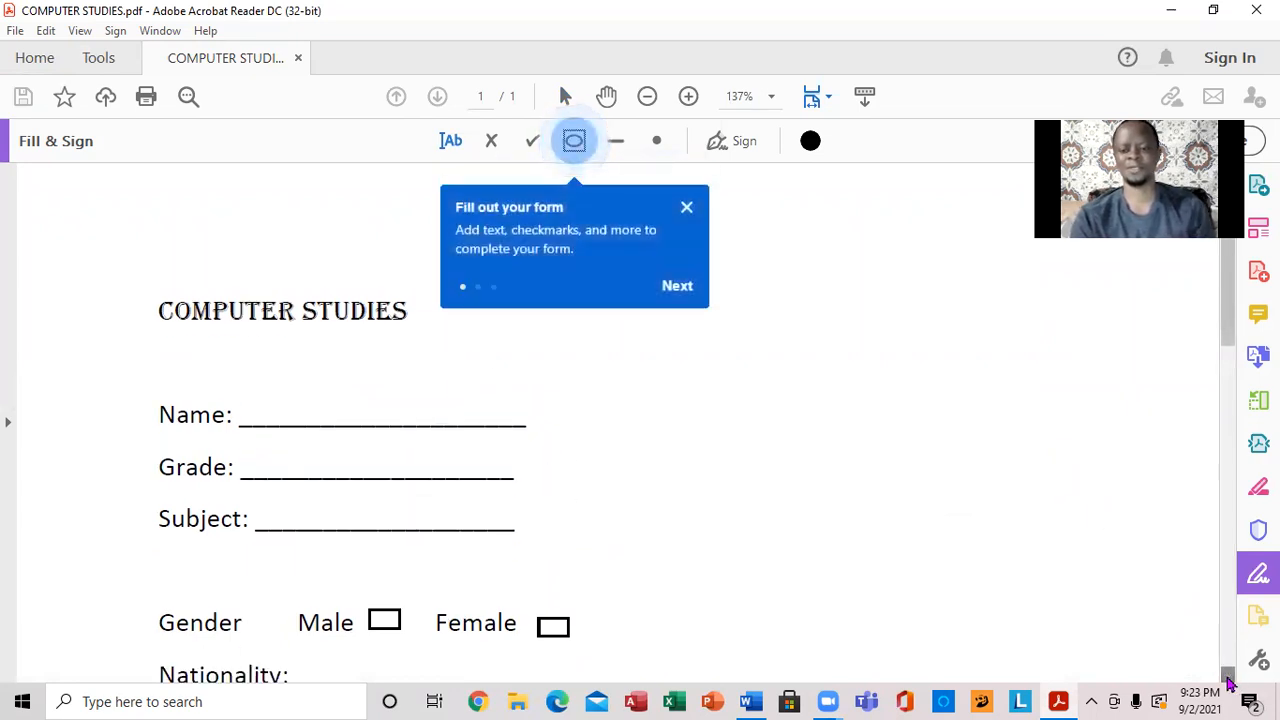
pyautogui.click(1228, 676)
pyautogui.click(1228, 676)
pyautogui.click(1228, 676)
pyautogui.click(1228, 676)
pyautogui.click(1228, 676)
pyautogui.click(1228, 676)
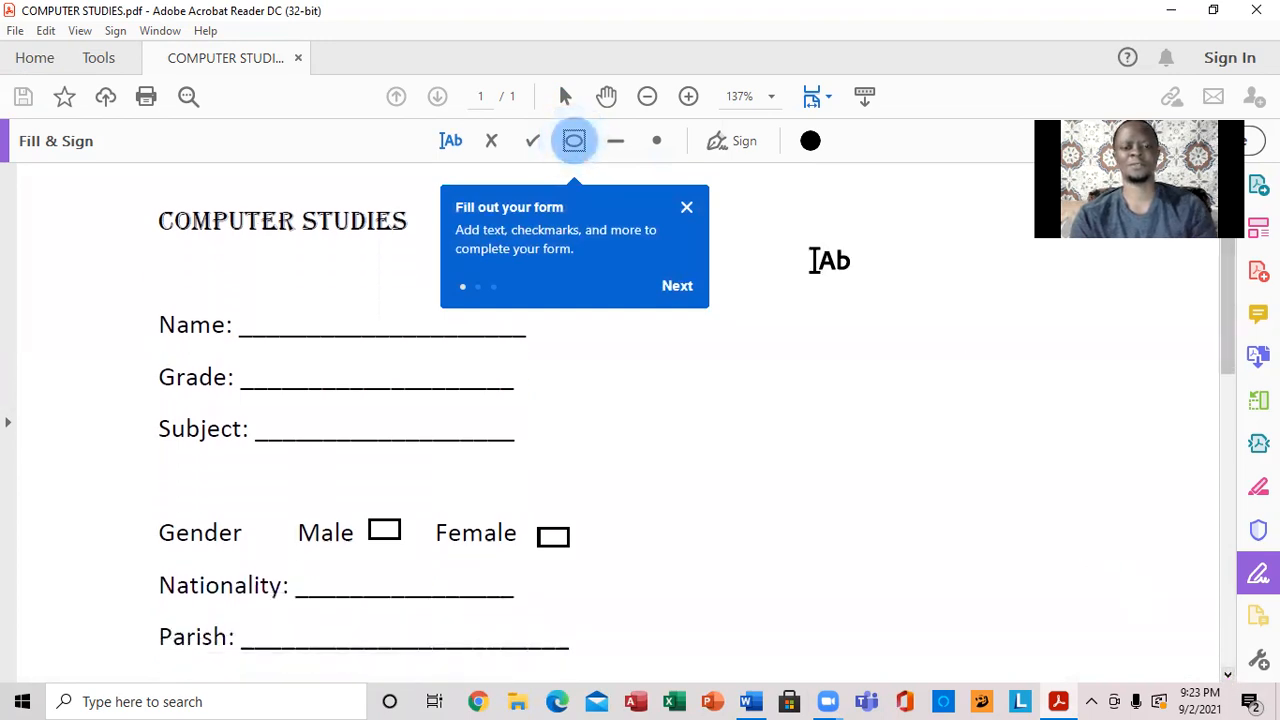
pyautogui.click(686, 208)
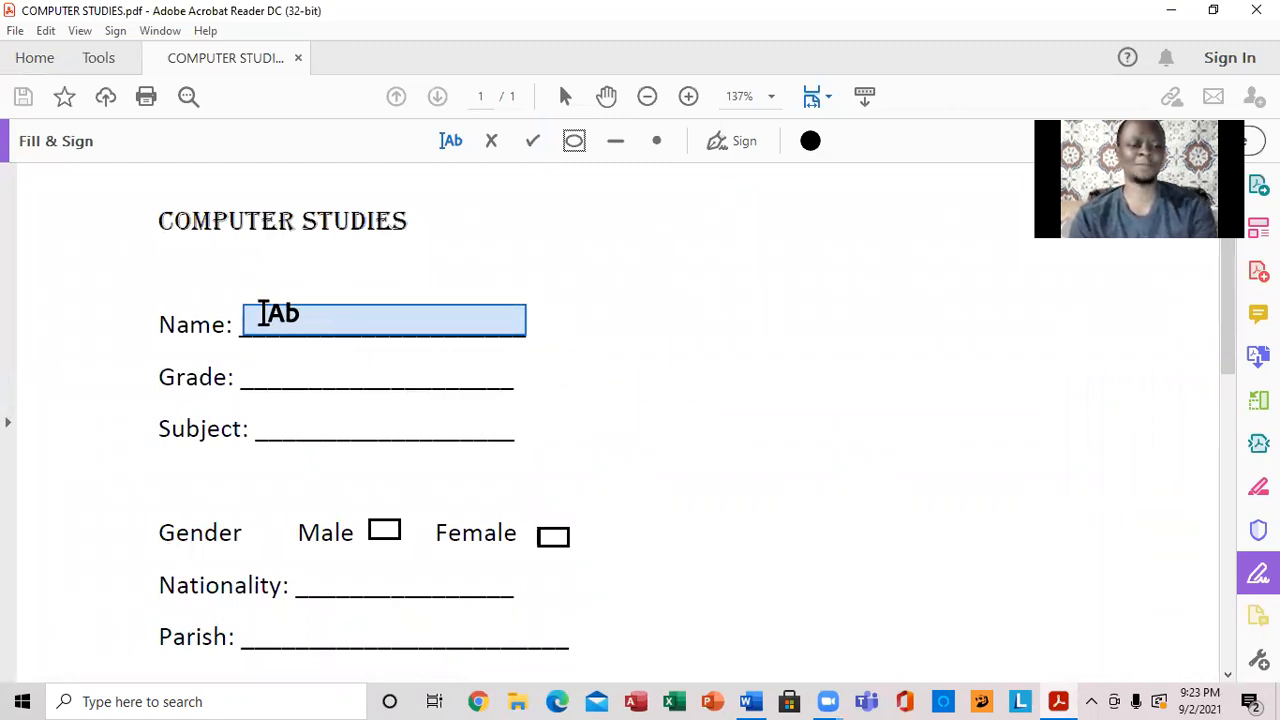
# - Enter the student's name on the Name line and 6BN on the Grade line, fixing the typo
pyautogui.click(245, 318)
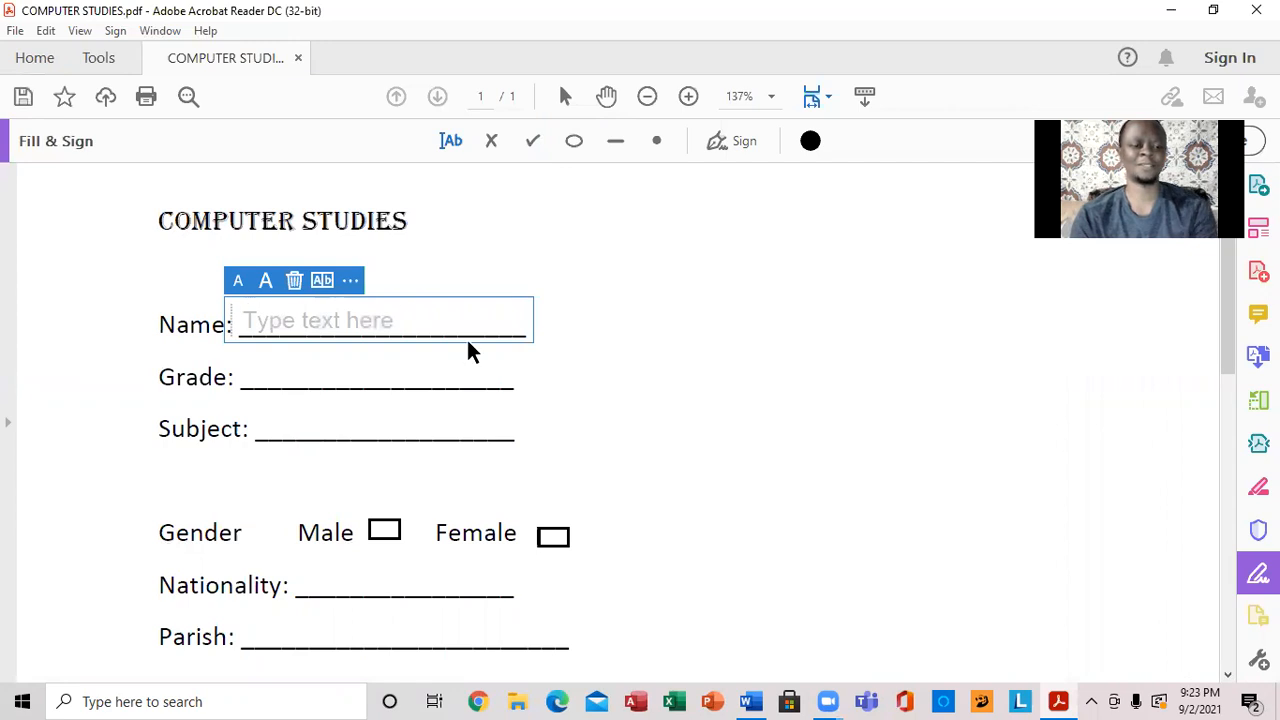
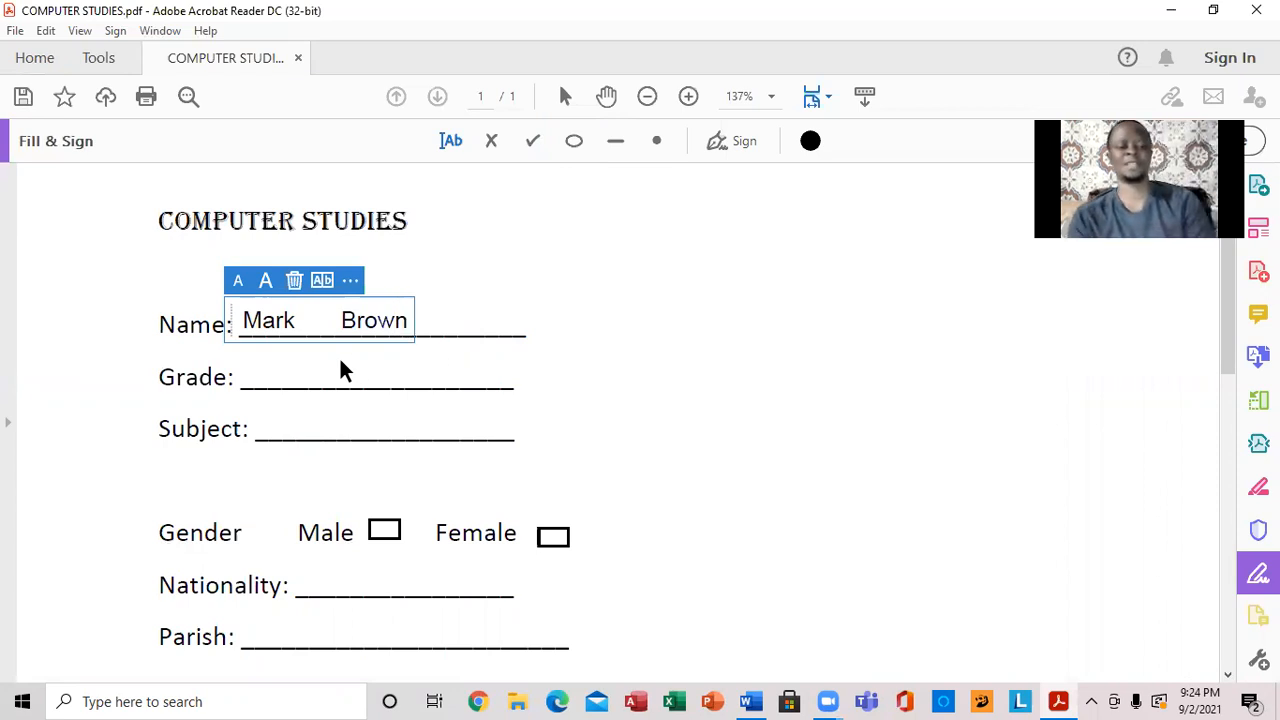
pyautogui.click(252, 375)
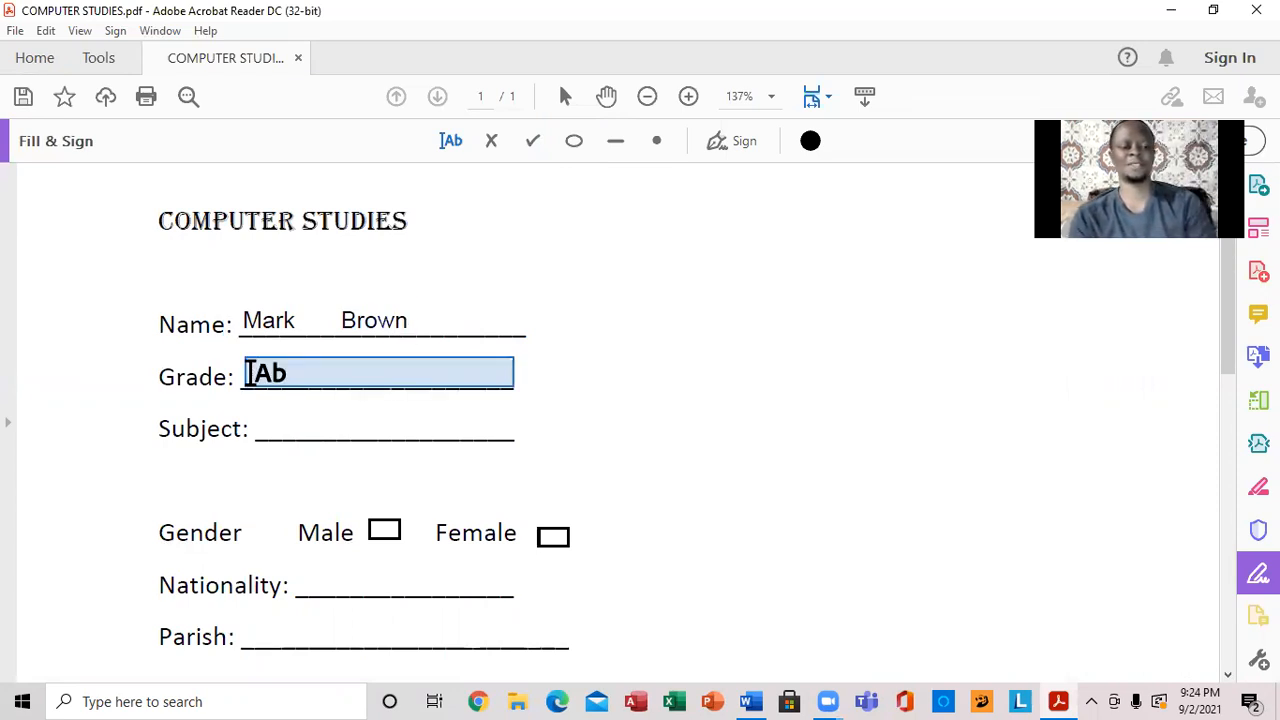
pyautogui.click(251, 373)
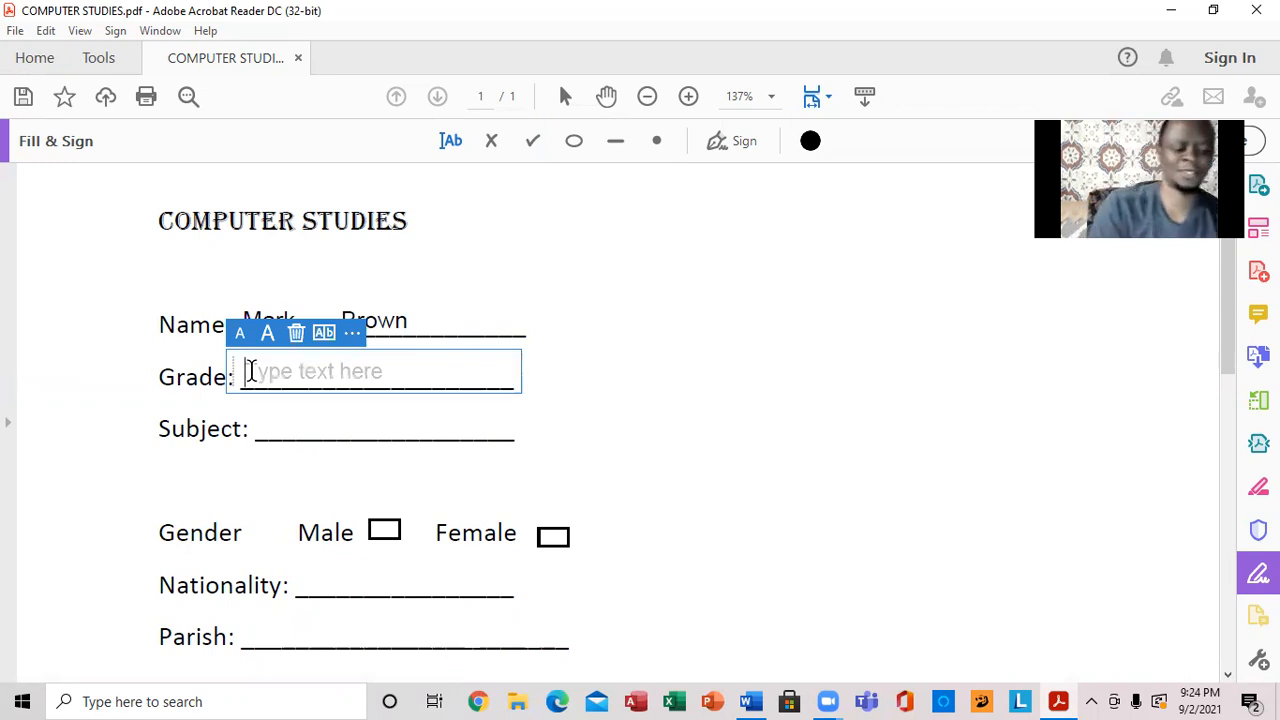
pyautogui.write('%')
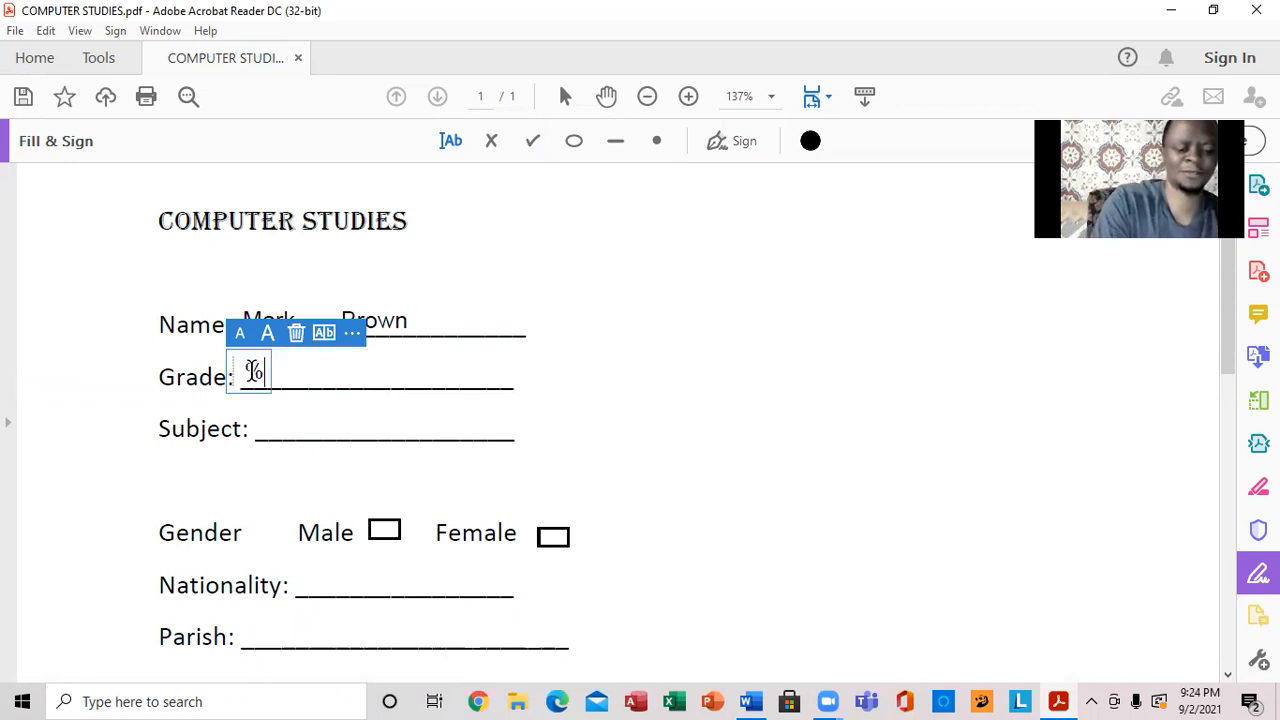
pyautogui.write('BN')
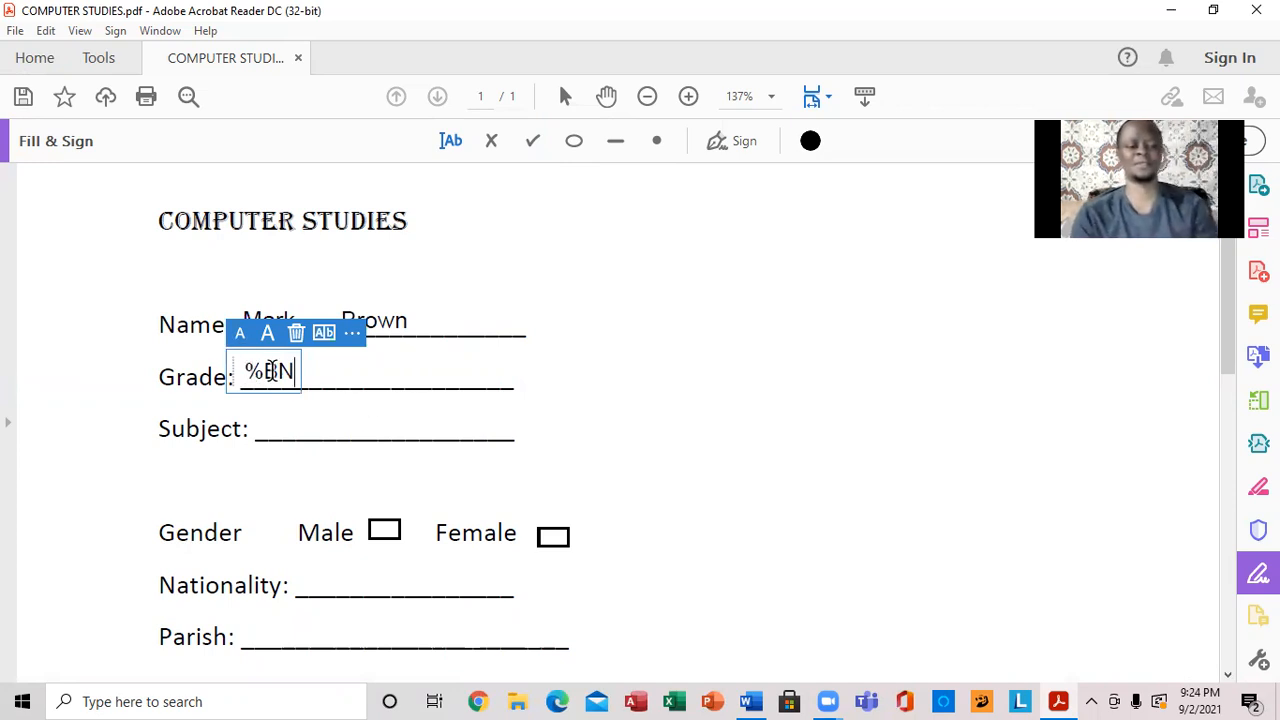
pyautogui.click(264, 370)
pyautogui.press('BackSpace')
pyautogui.write('6')
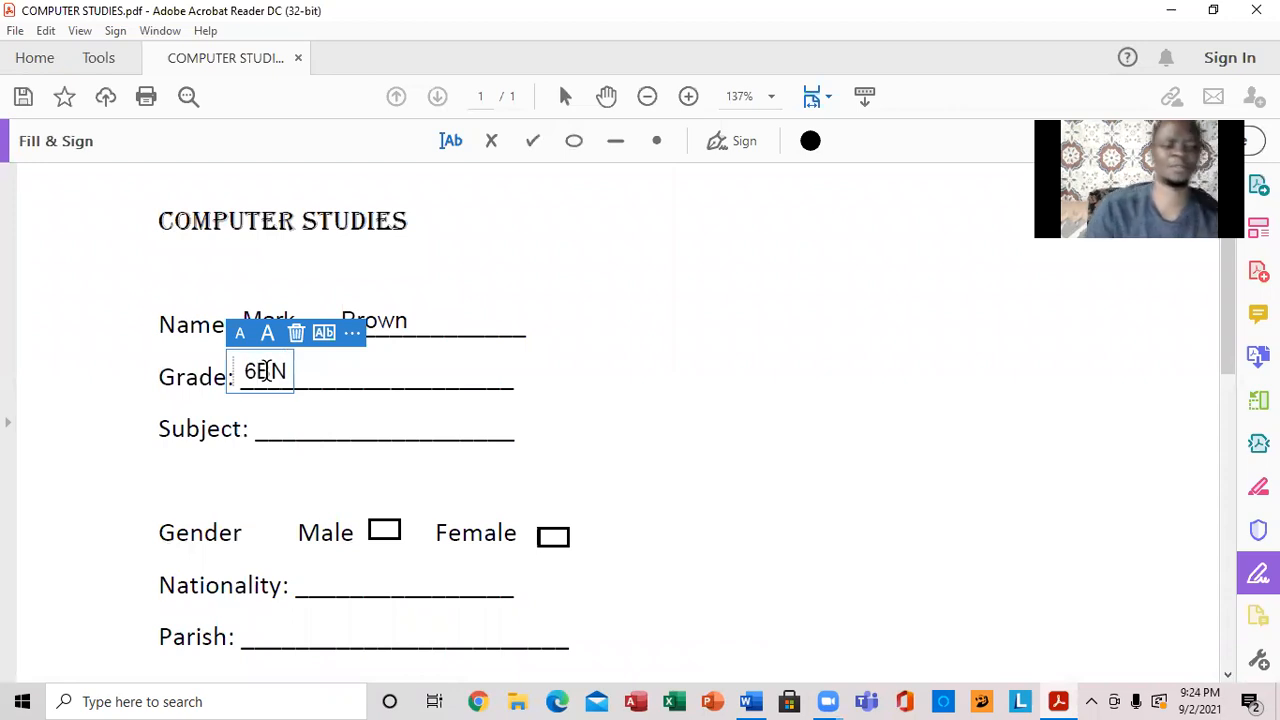
# - Enter 'Computer' on the Subject line, correcting the typo
pyautogui.click(267, 424)
pyautogui.click(266, 424)
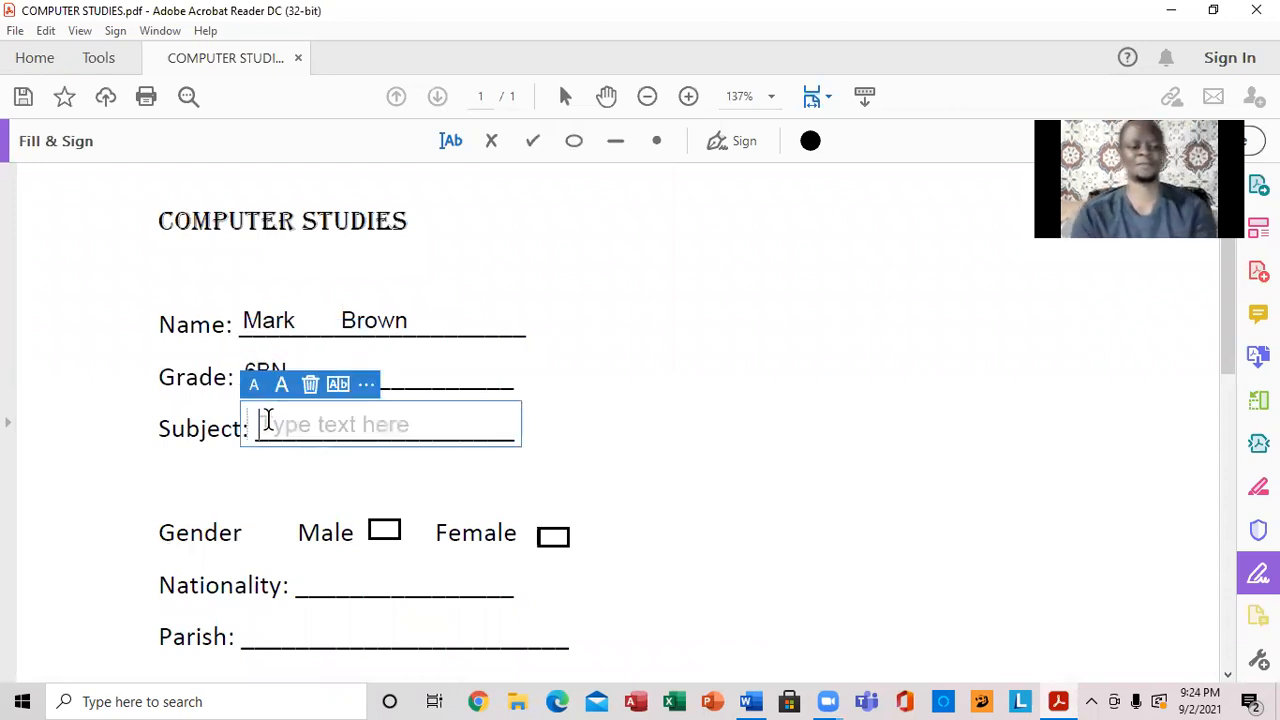
pyautogui.write('Co')
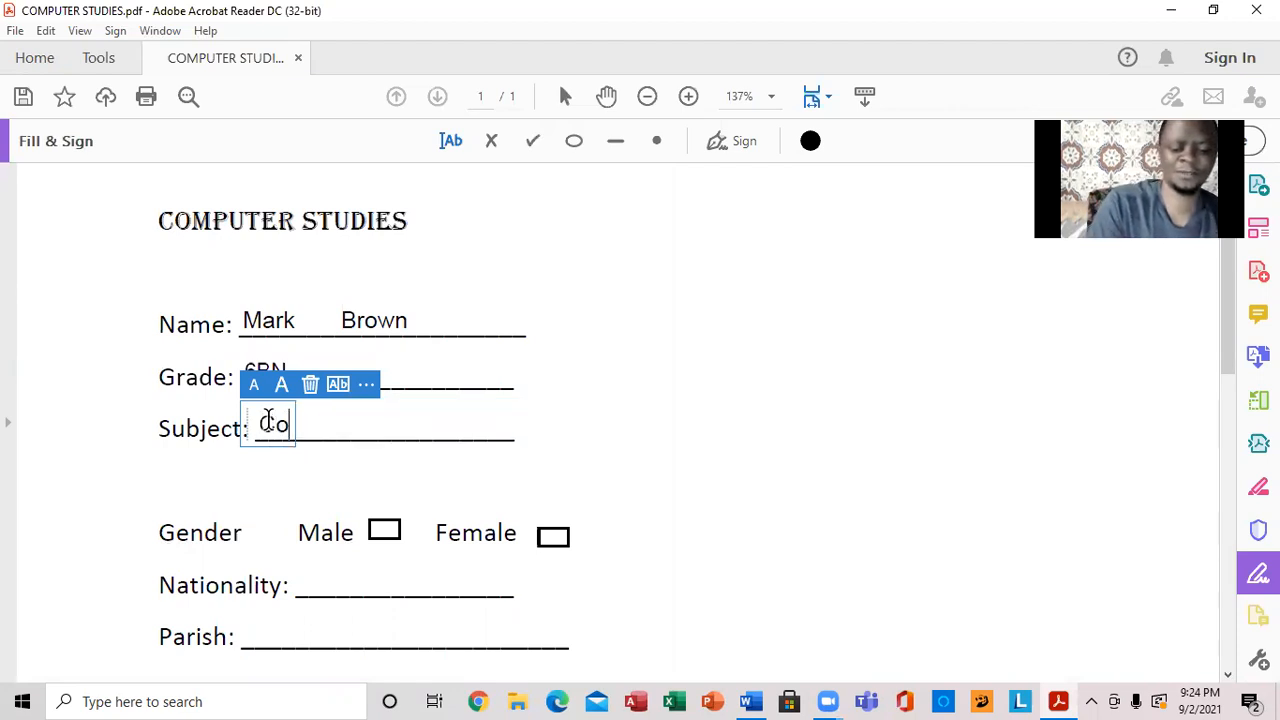
pyautogui.write('mputewr')
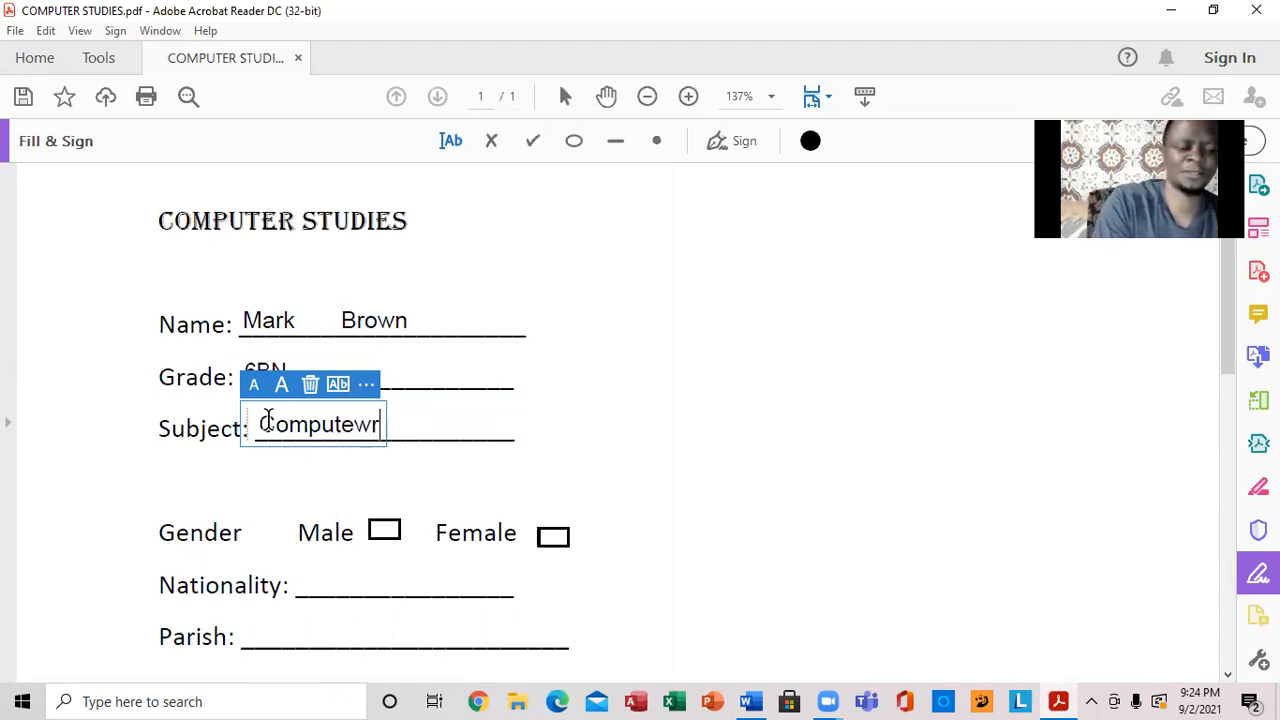
pyautogui.press('BackSpace')
pyautogui.press('BackSpace')
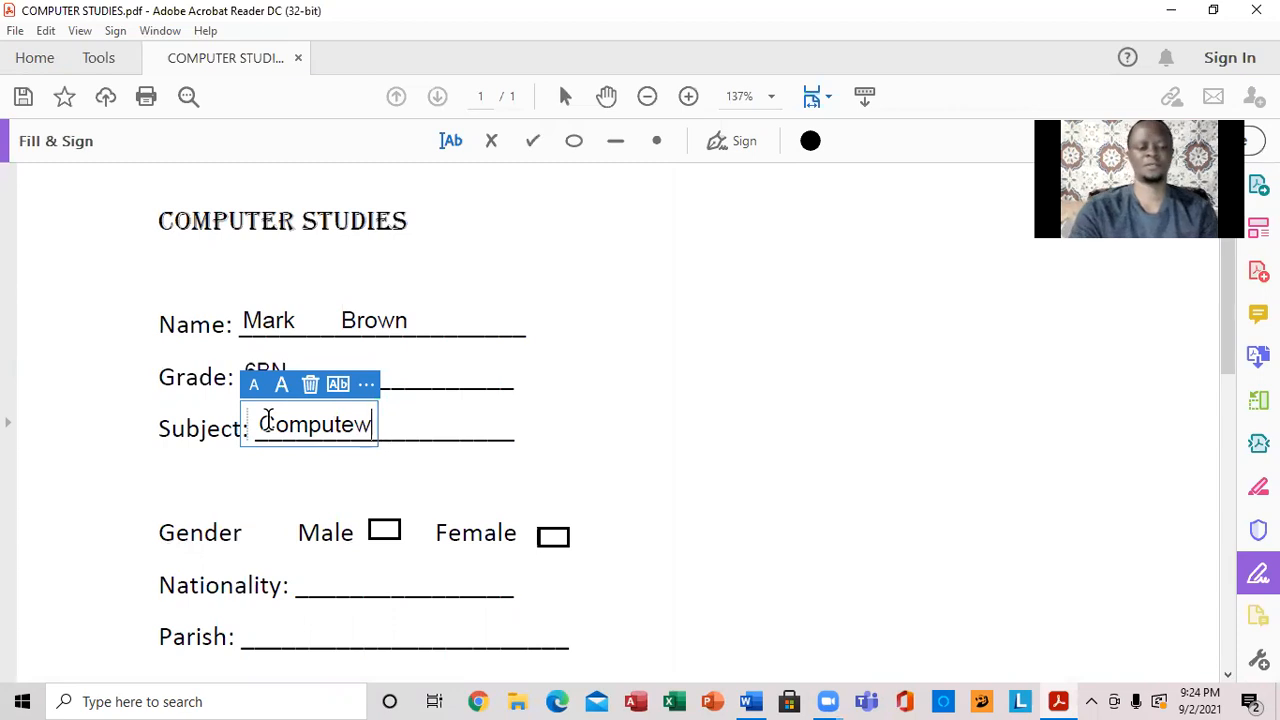
pyautogui.write('r')
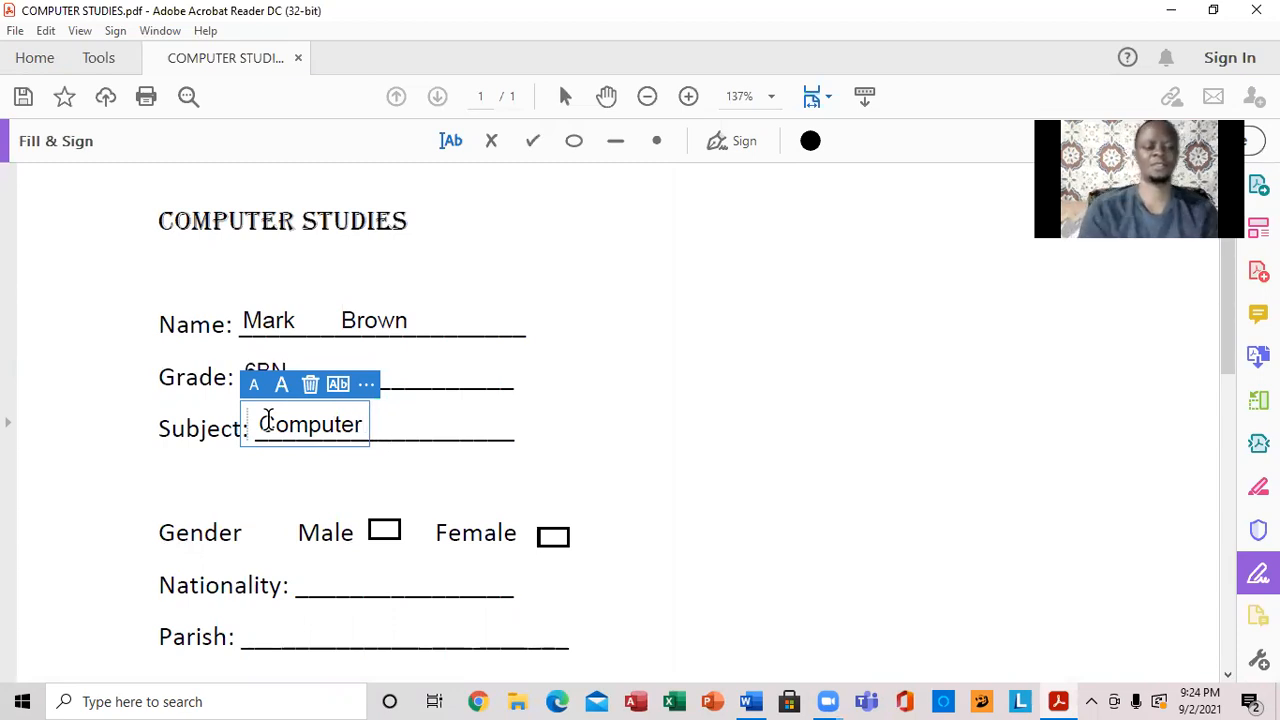
pyautogui.click(383, 531)
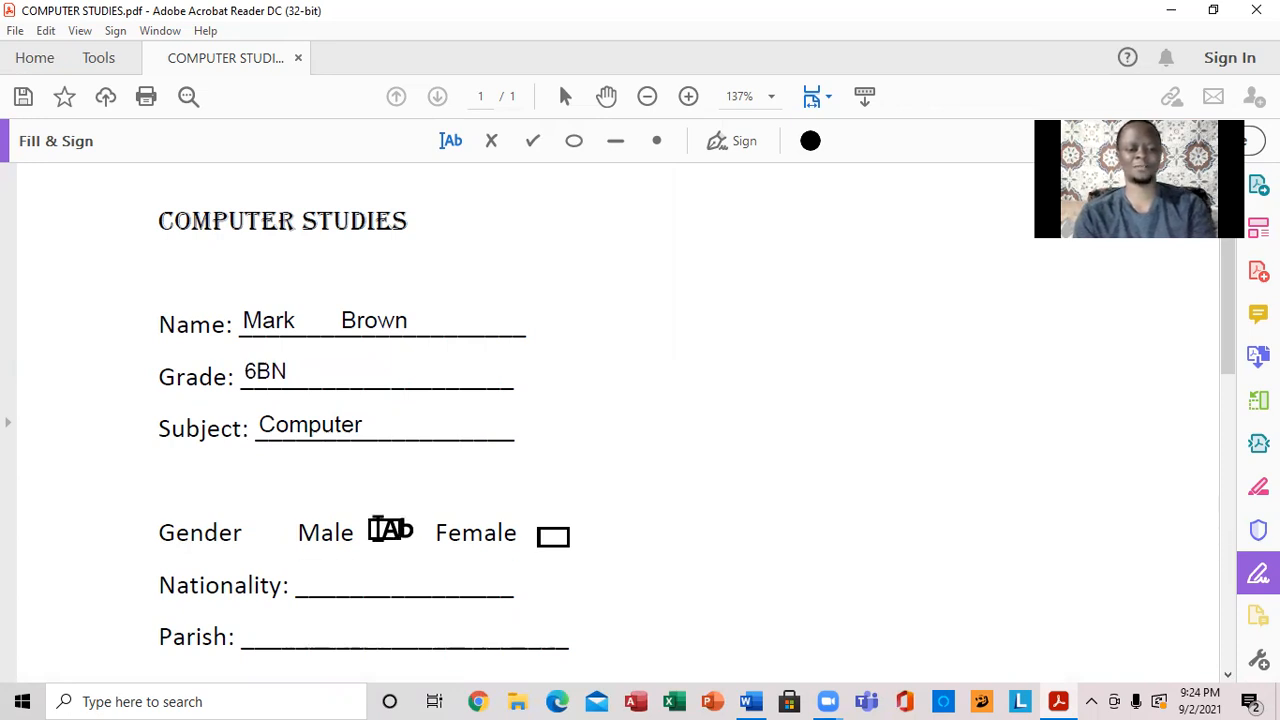
# - Add a checkmark symbol and position it in the Male box on the Gender line
pyautogui.click(383, 530)
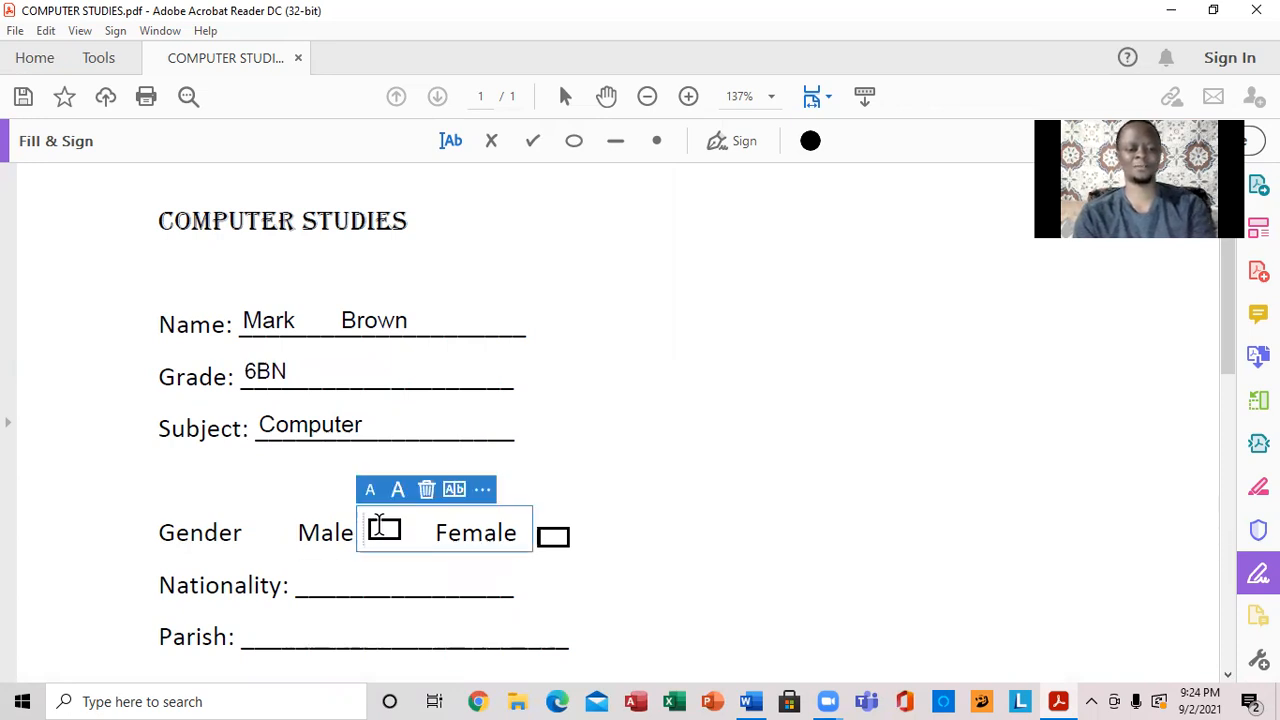
pyautogui.click(484, 496)
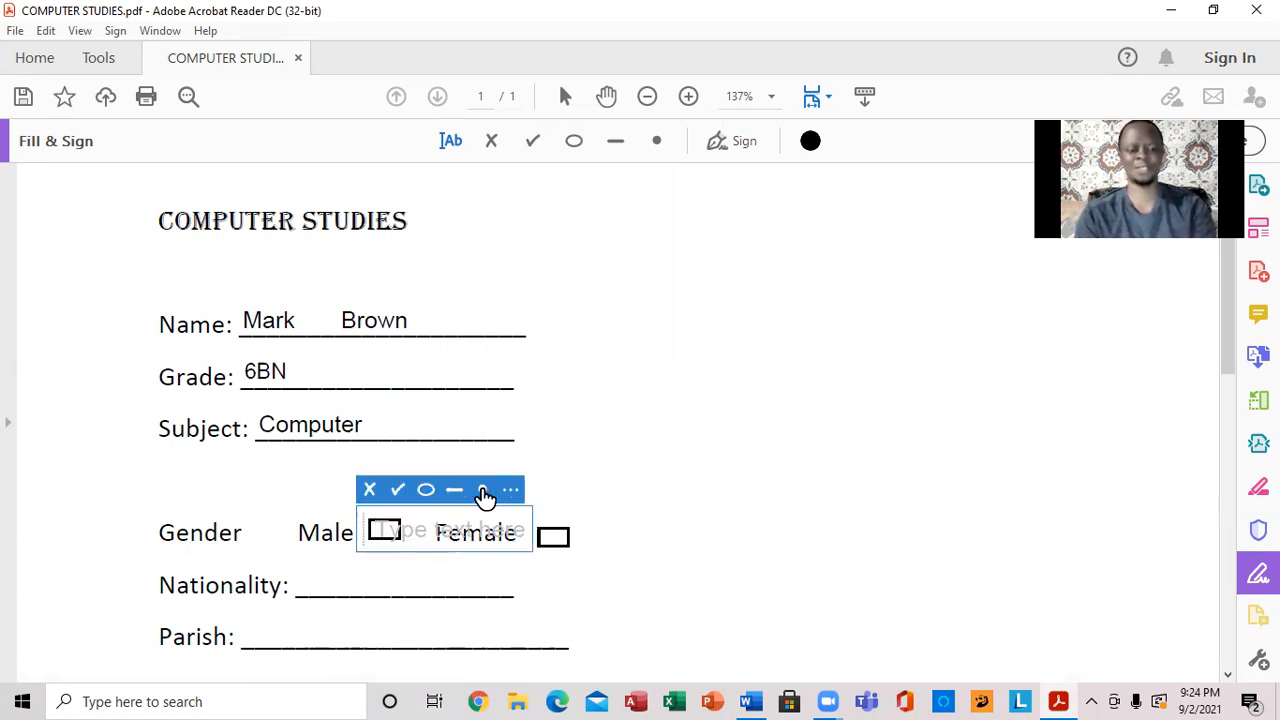
pyautogui.click(397, 490)
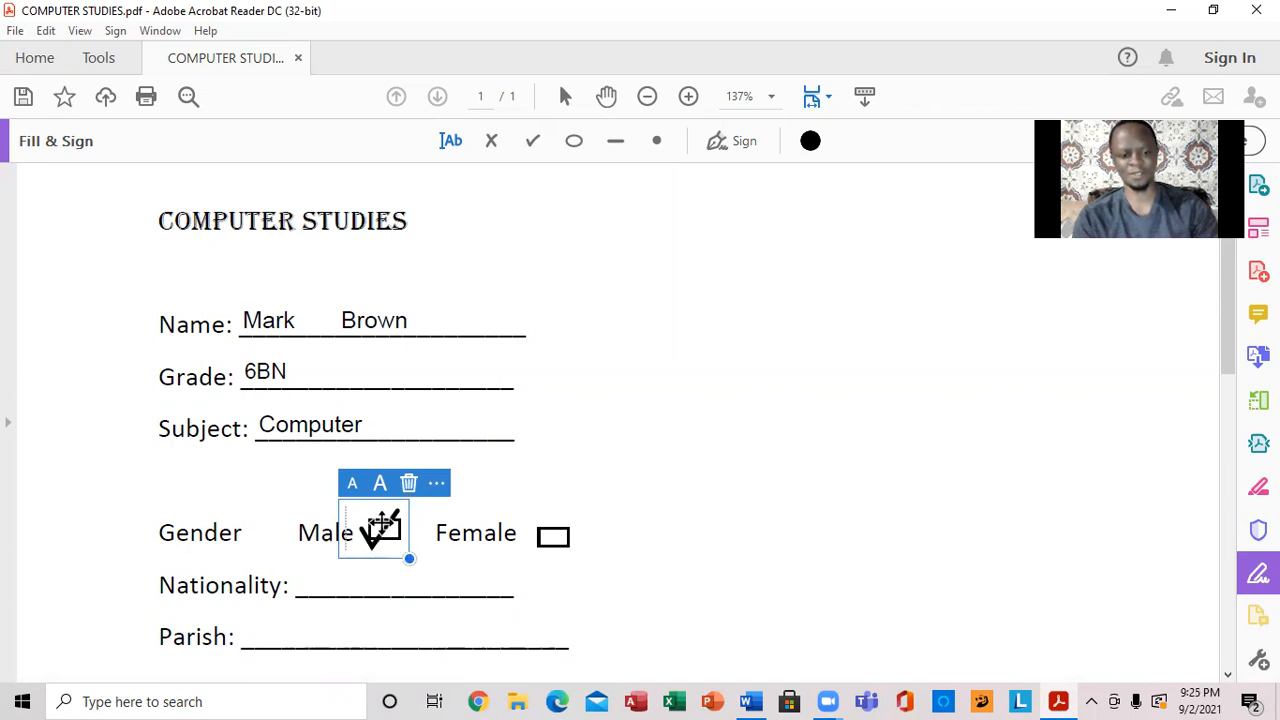
pyautogui.moveTo(377, 523); pyautogui.dragTo(389, 516)
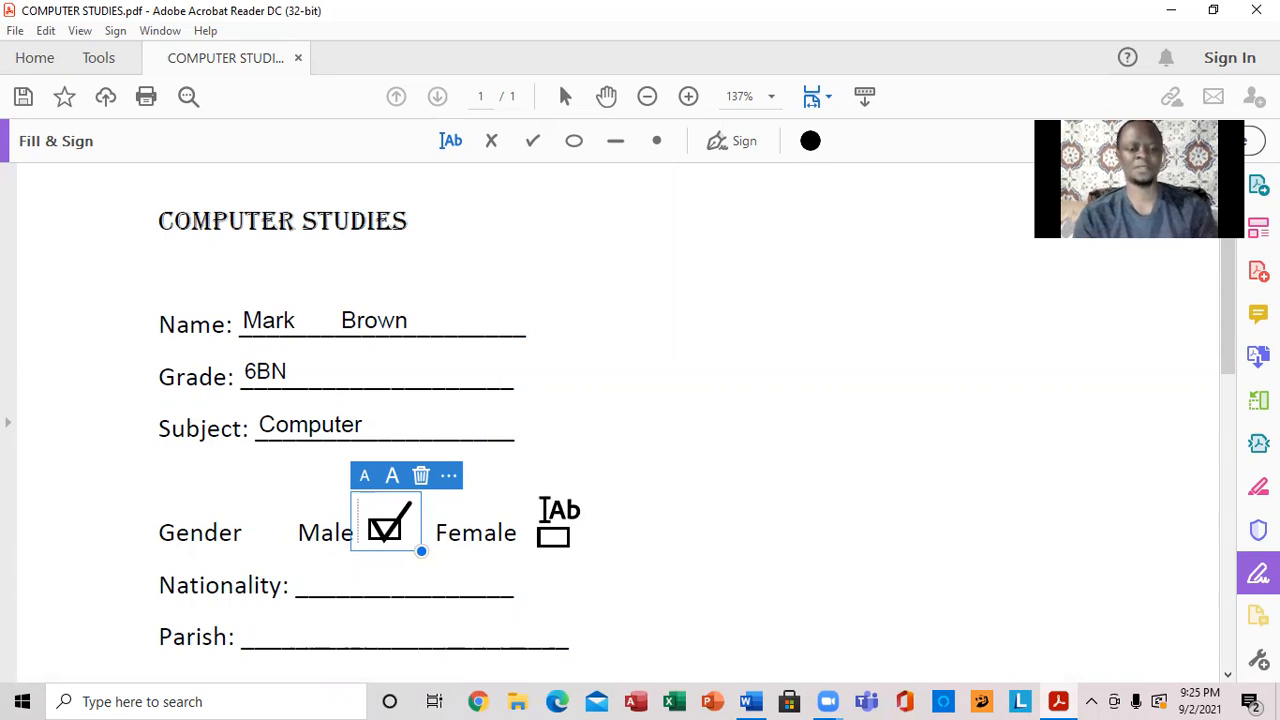
# - Enter Jamaica on the Nationality line and St. Andrews on the Parish line
pyautogui.click(326, 582)
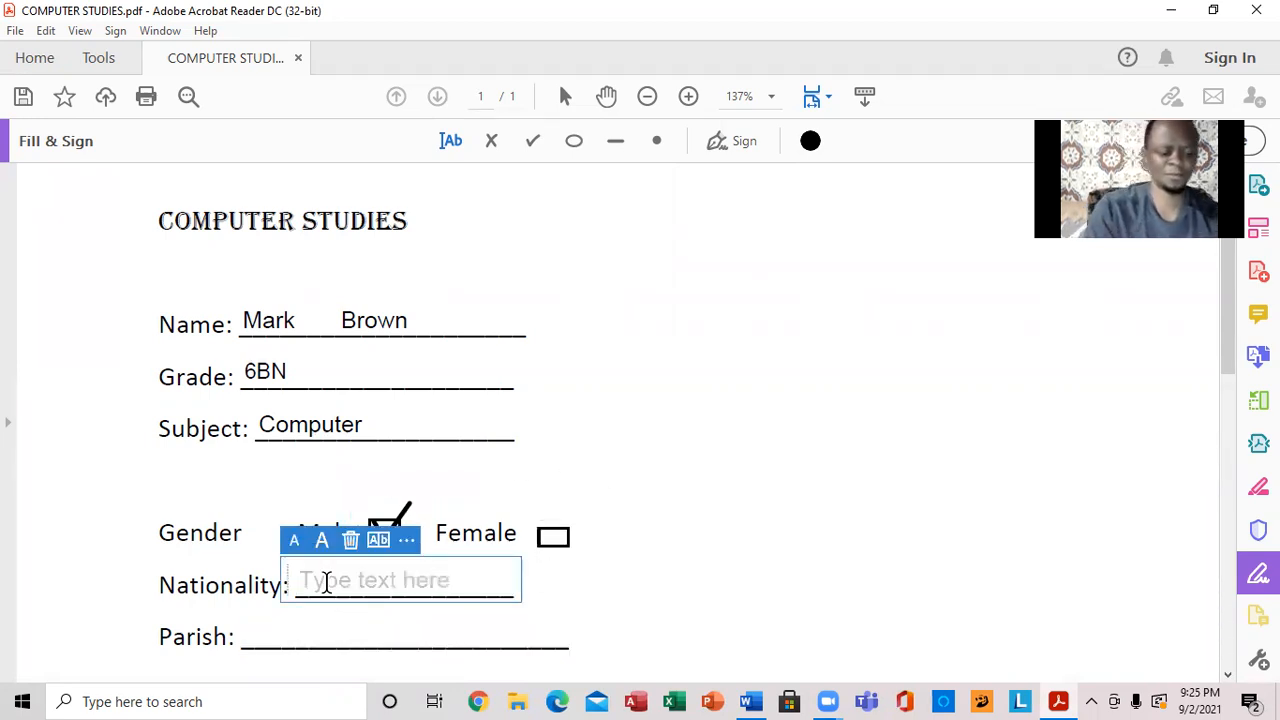
pyautogui.write('Jamaica')
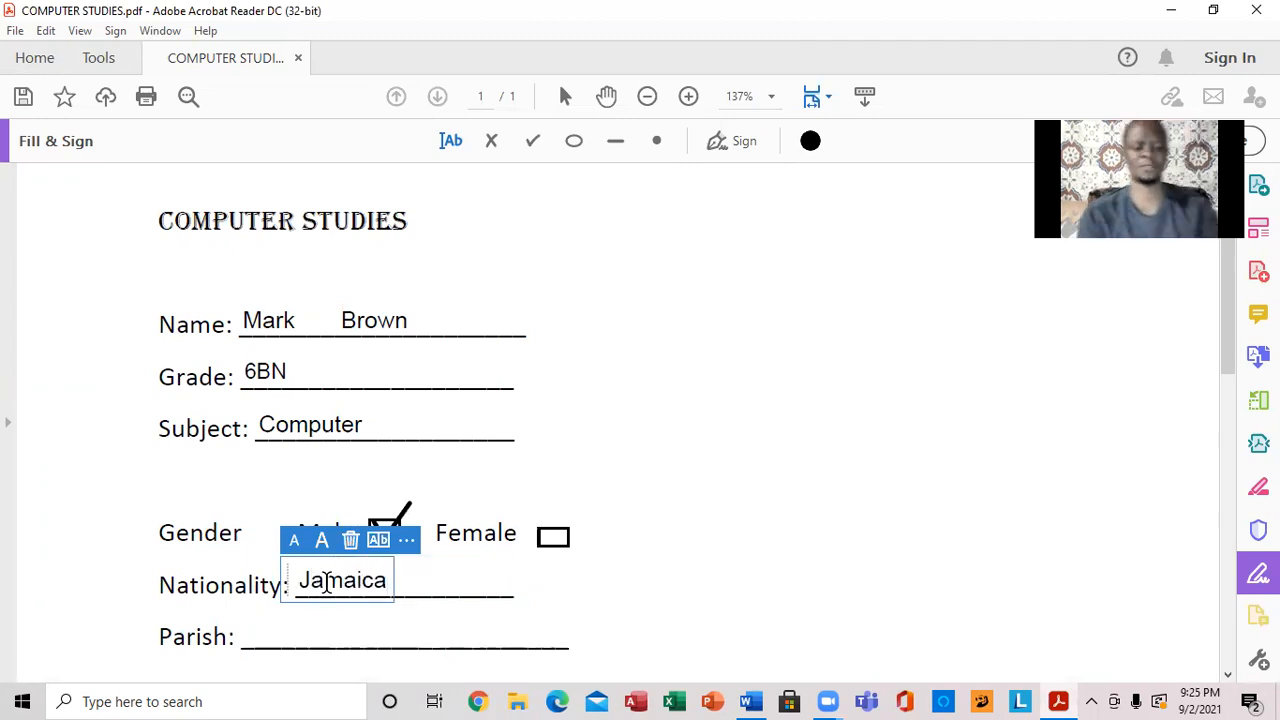
pyautogui.click(272, 624)
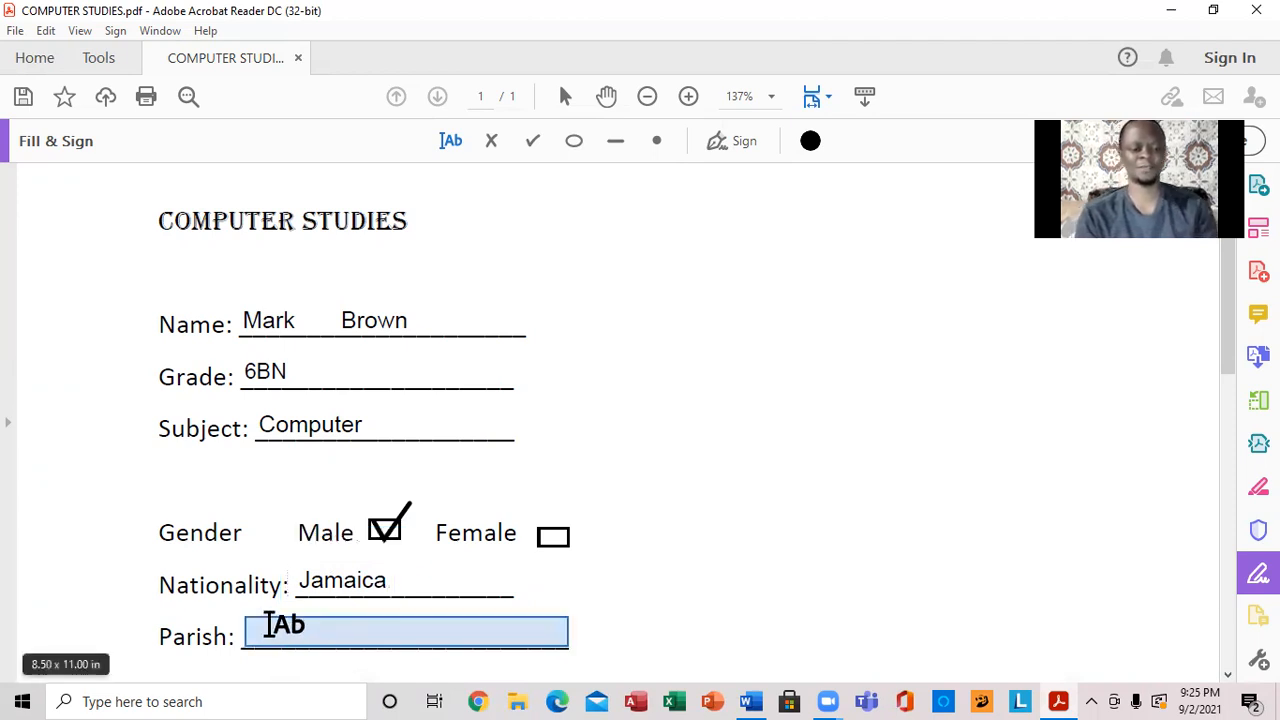
pyautogui.click(268, 622)
pyautogui.write('S')
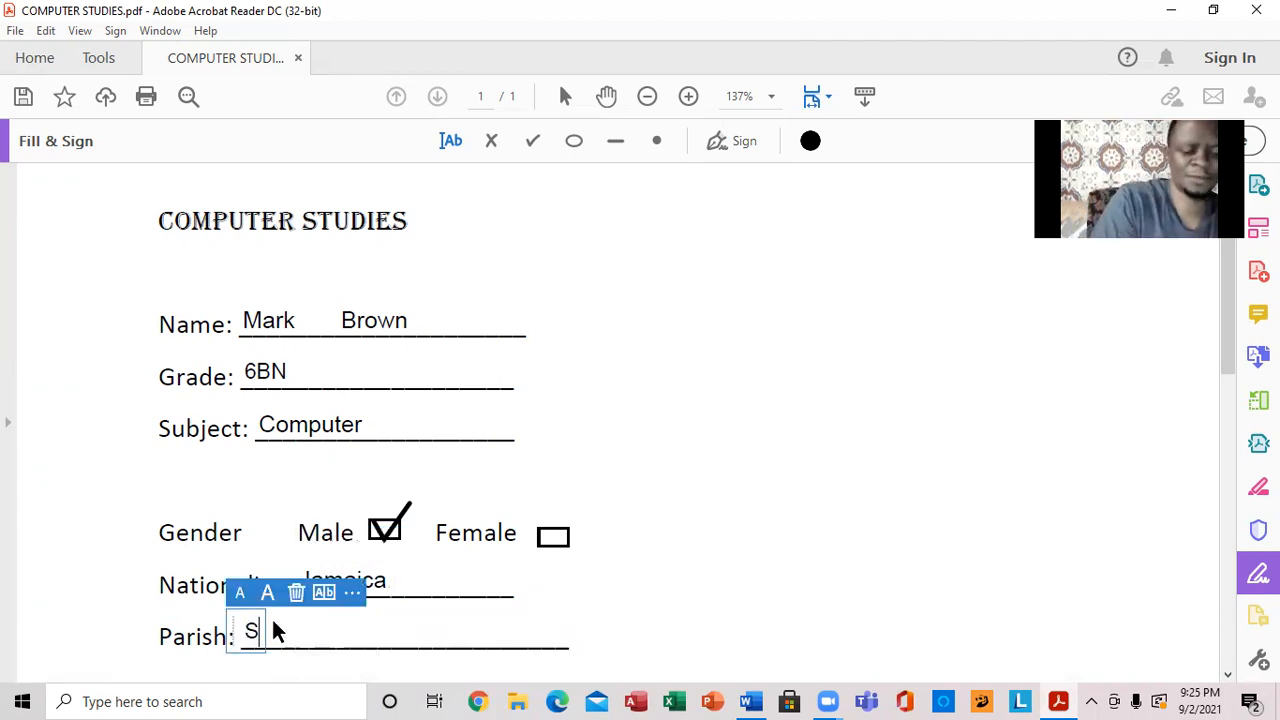
pyautogui.write('t. A')
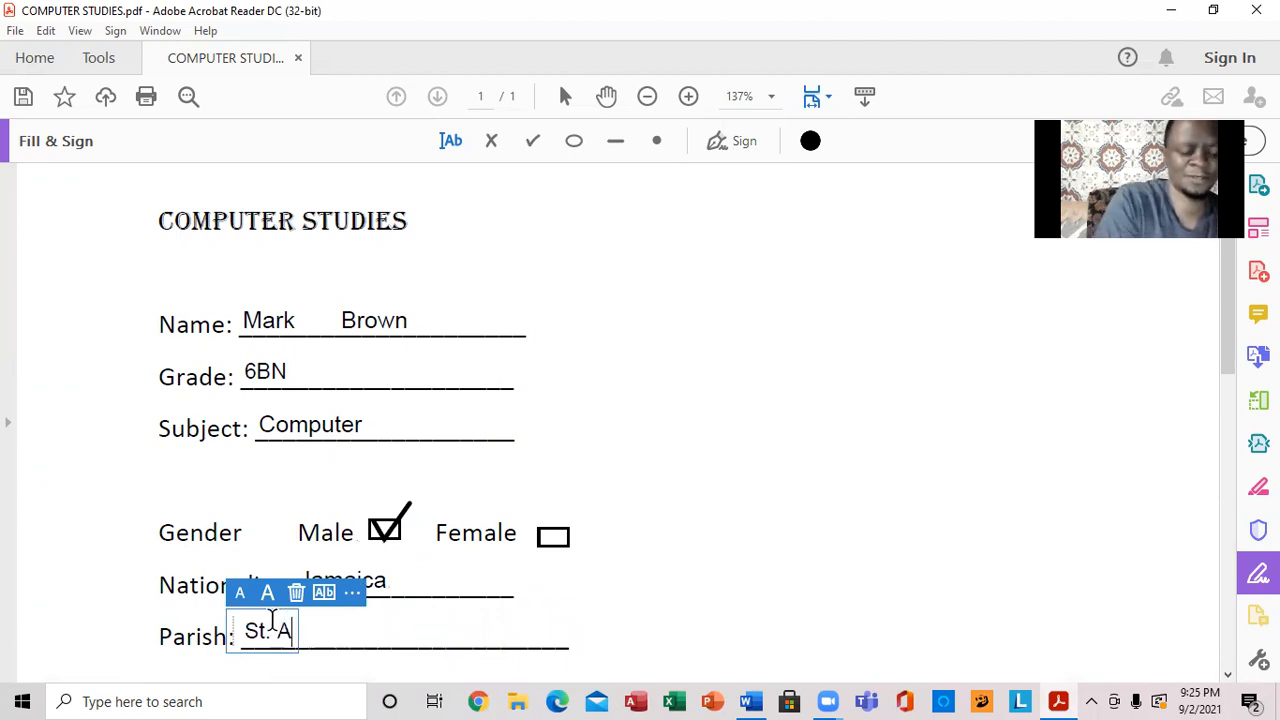
pyautogui.write('ndr')
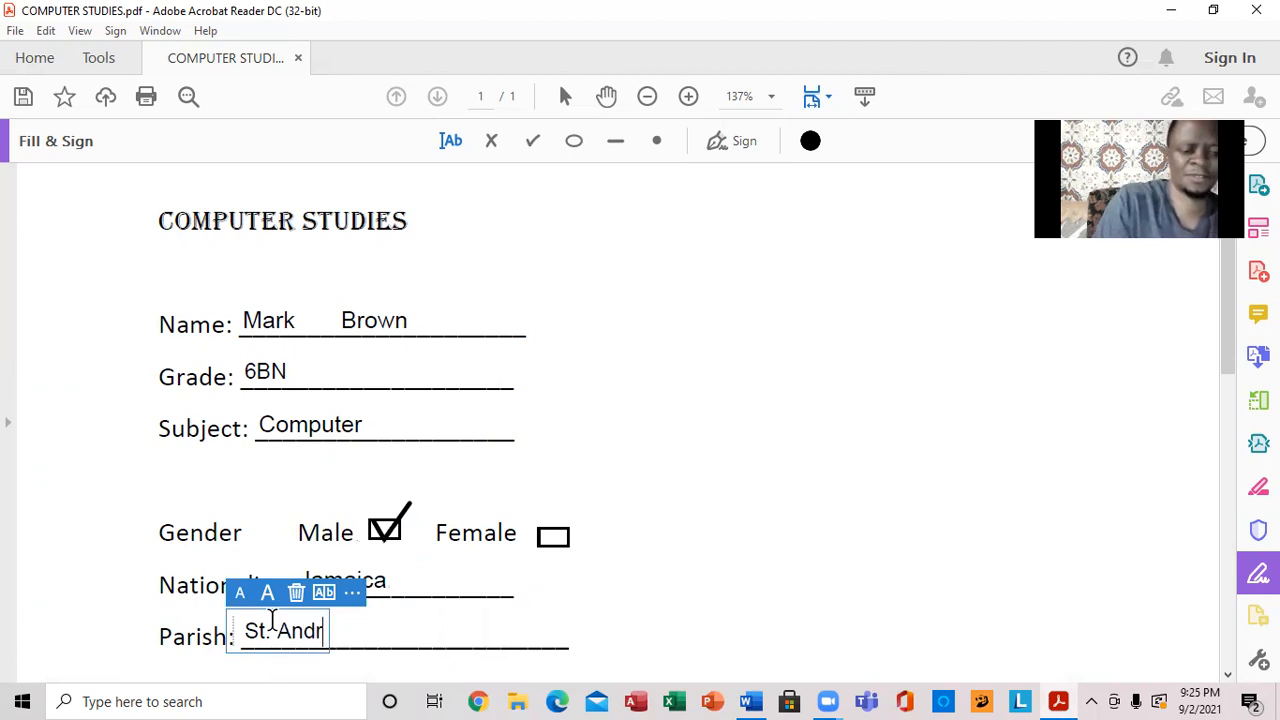
pyautogui.write('ews')
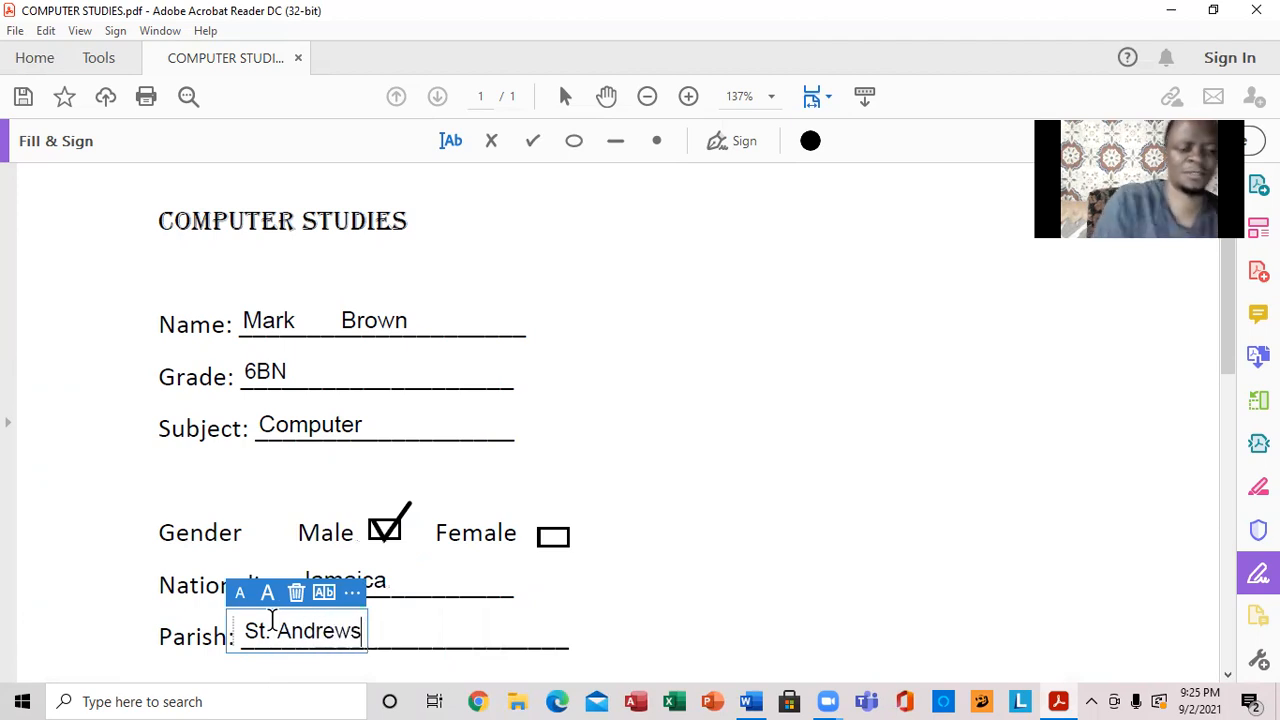
pyautogui.click(655, 594)
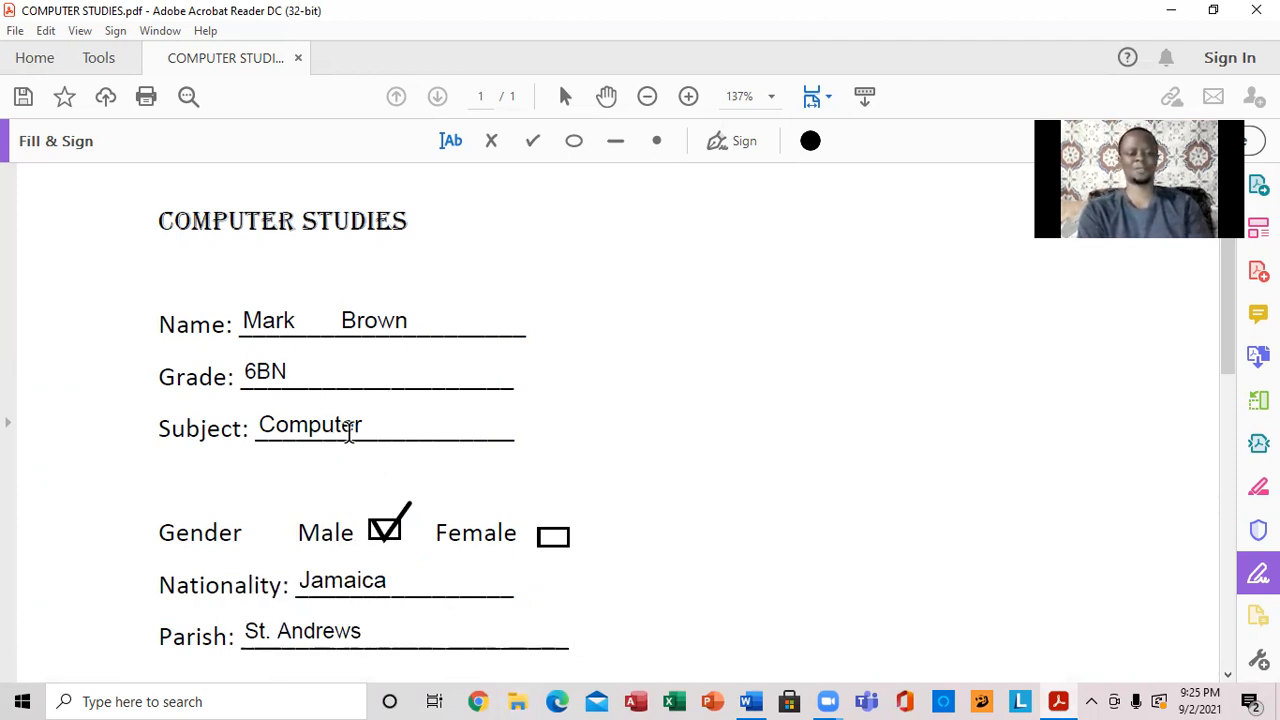
pyautogui.click(294, 420)
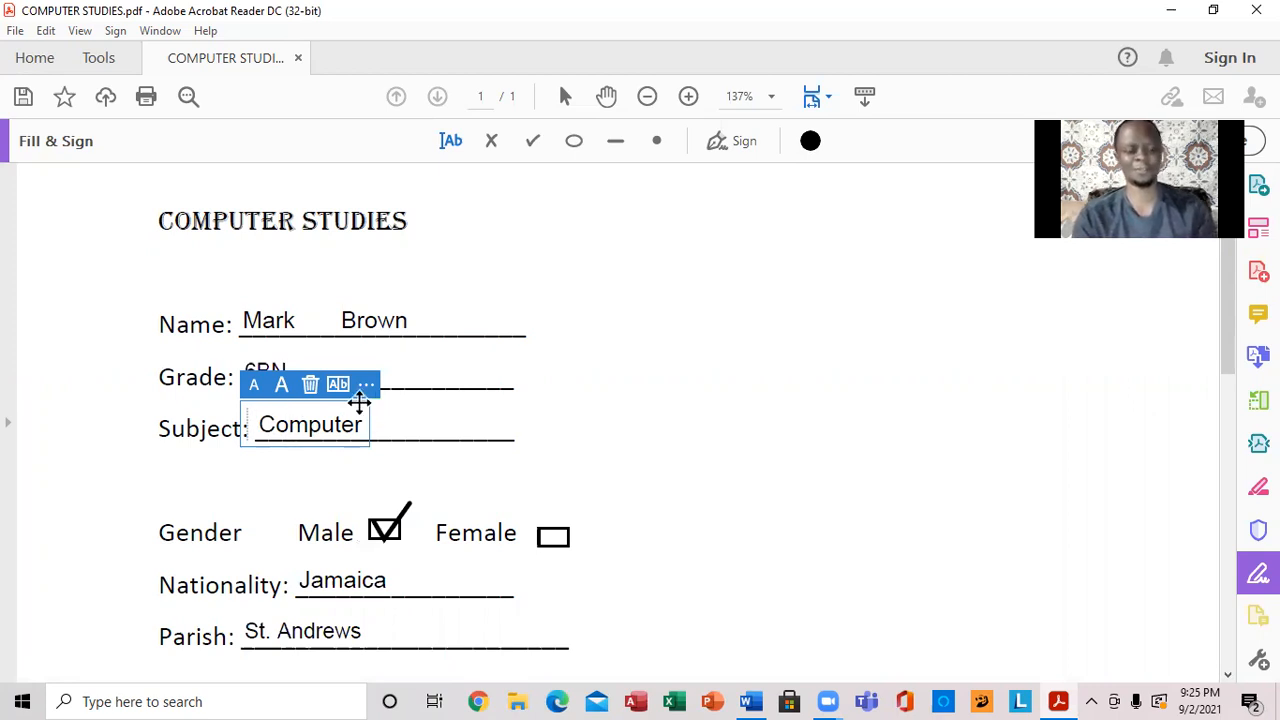
# - Drag the Computer, 6BN and student name entries rightward along their lines
pyautogui.moveTo(359, 401); pyautogui.dragTo(402, 401)
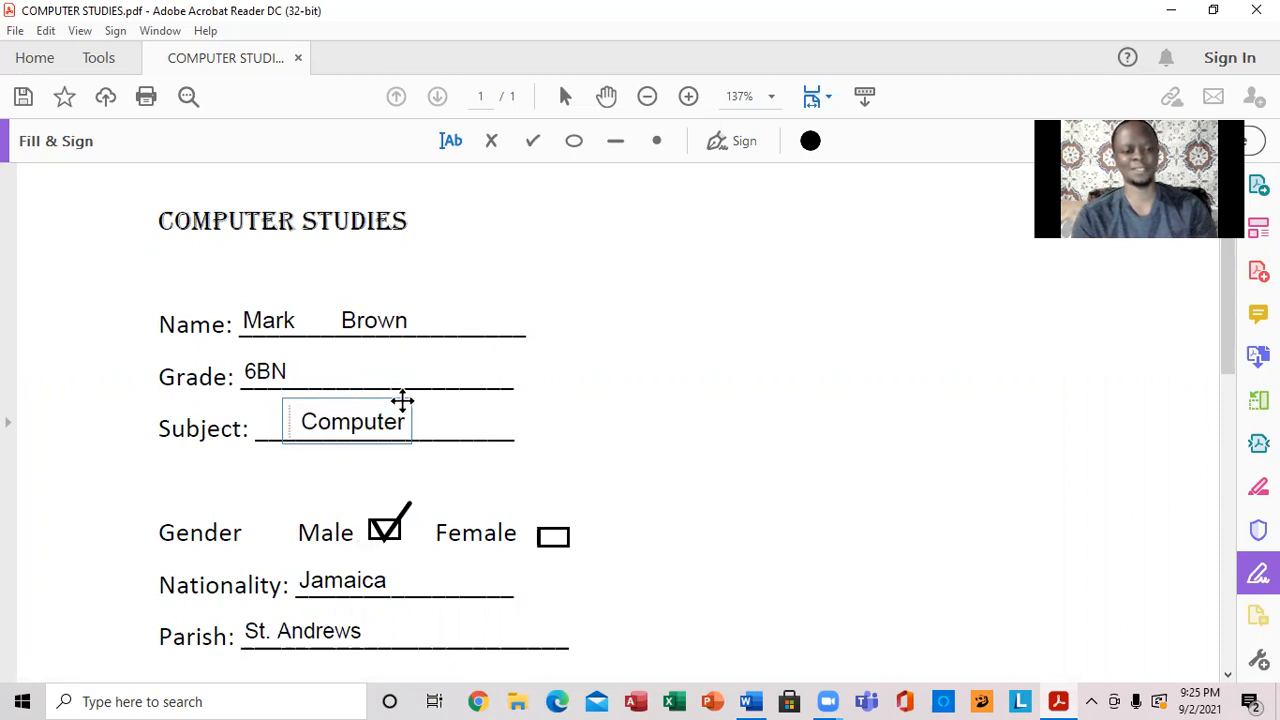
pyautogui.click(245, 367)
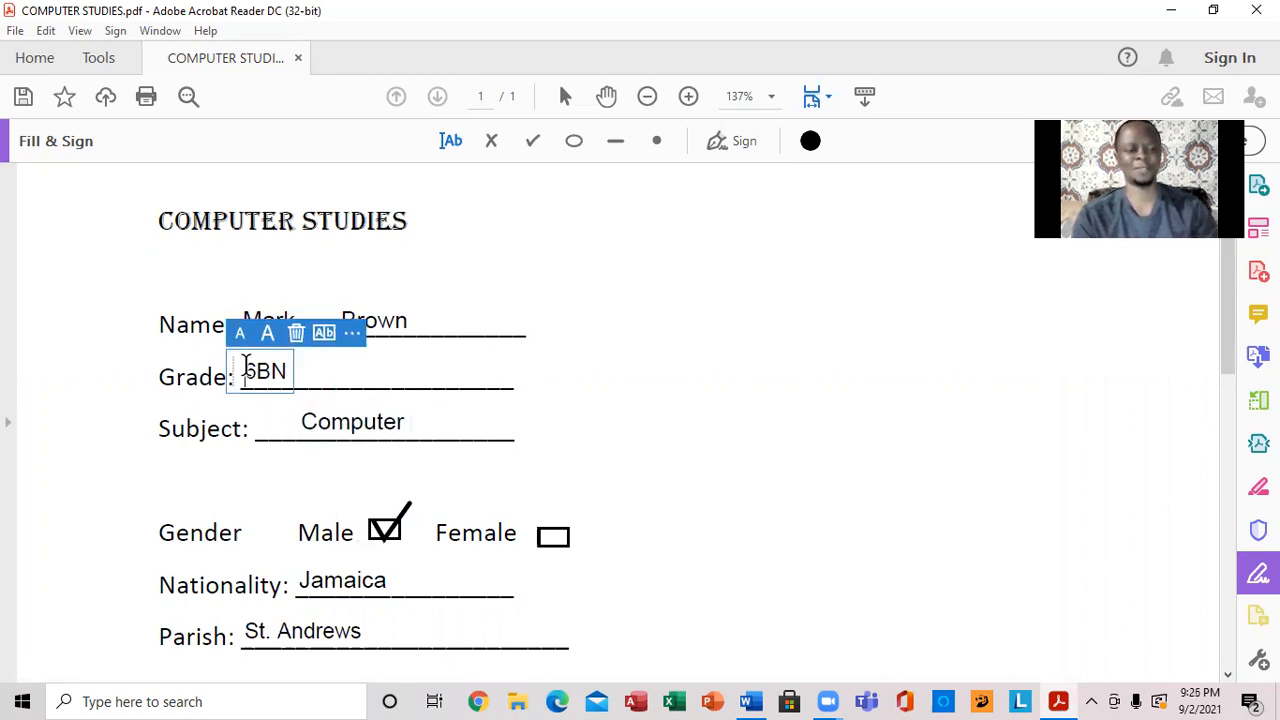
pyautogui.moveTo(287, 369); pyautogui.dragTo(344, 369)
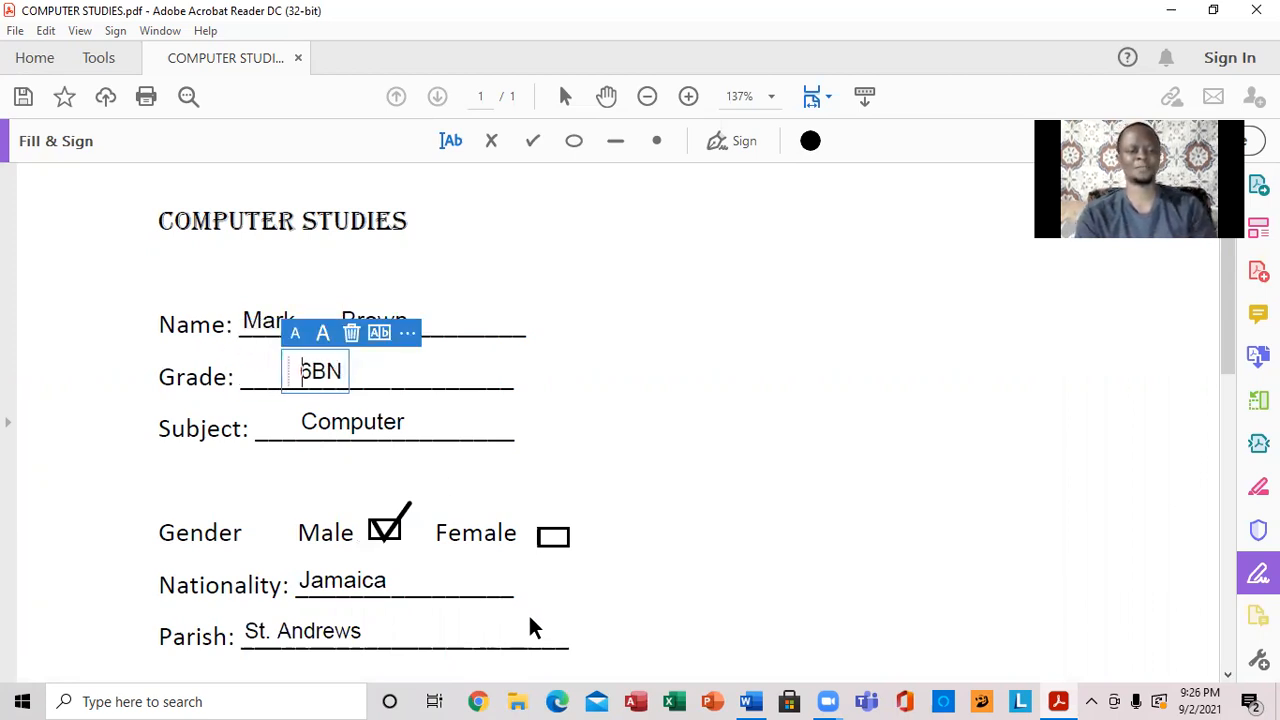
pyautogui.click(615, 533)
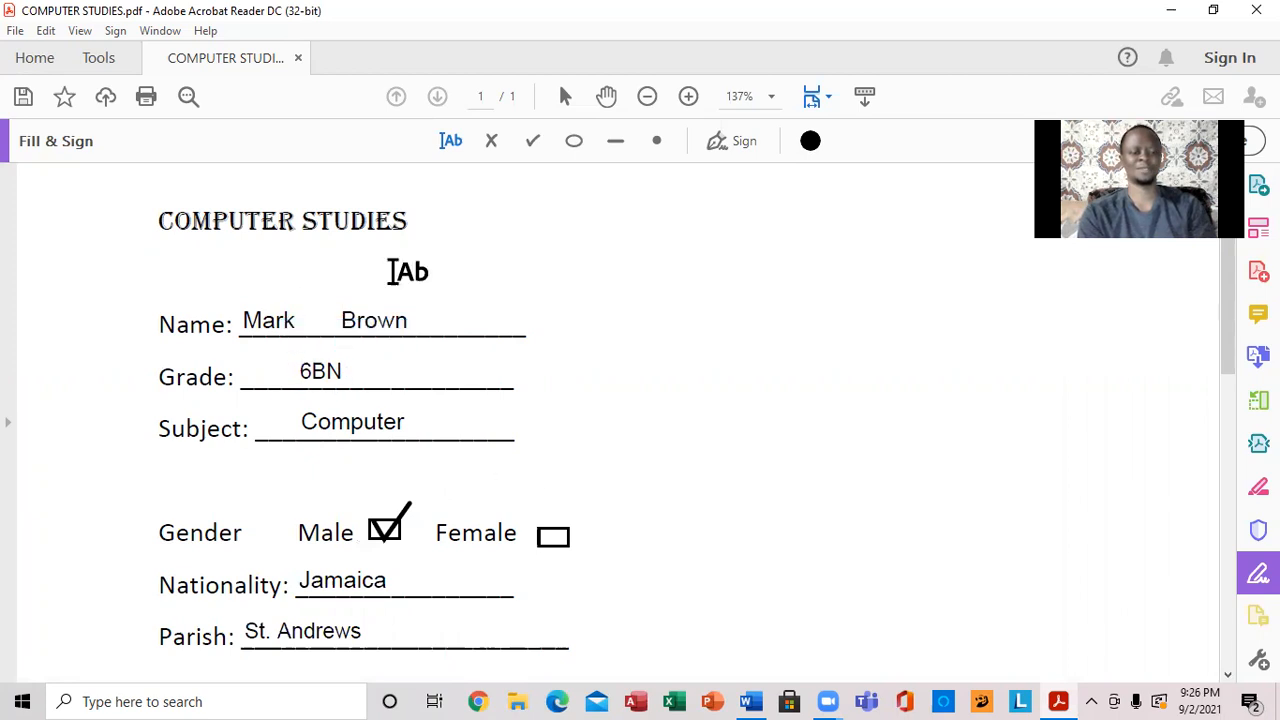
pyautogui.click(264, 320)
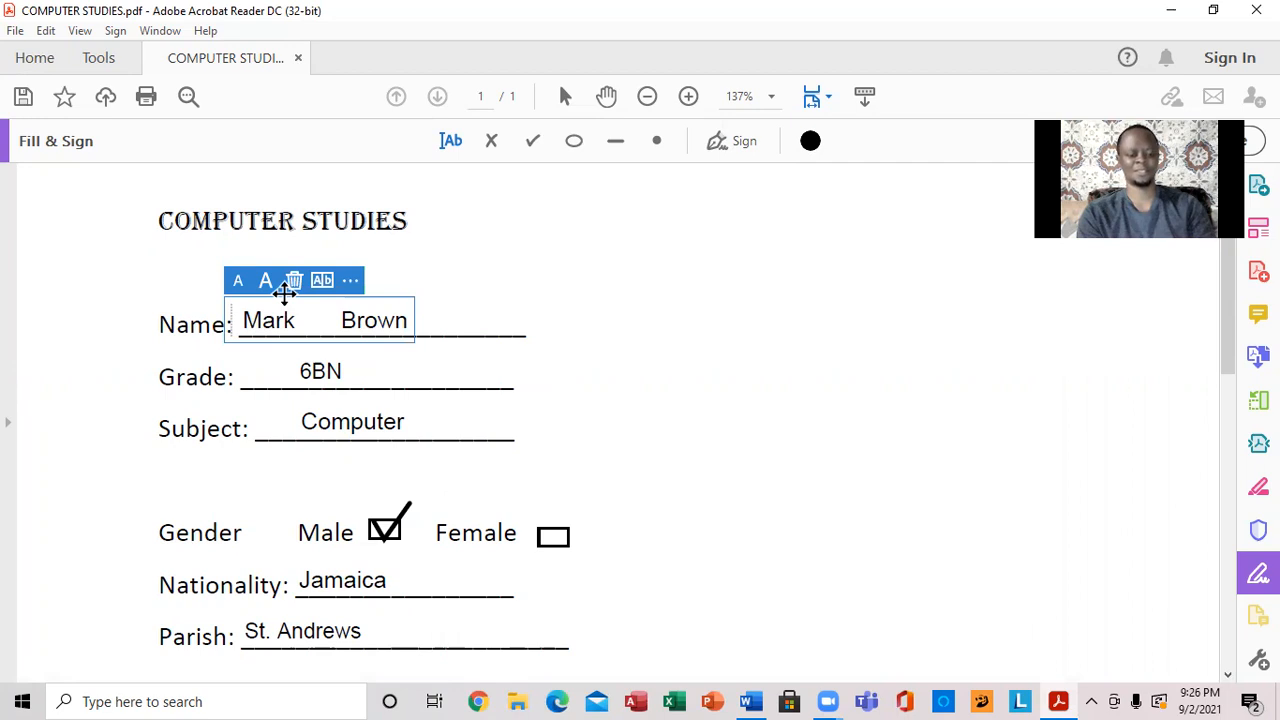
pyautogui.moveTo(285, 291); pyautogui.dragTo(297, 296)
pyautogui.click(663, 420)
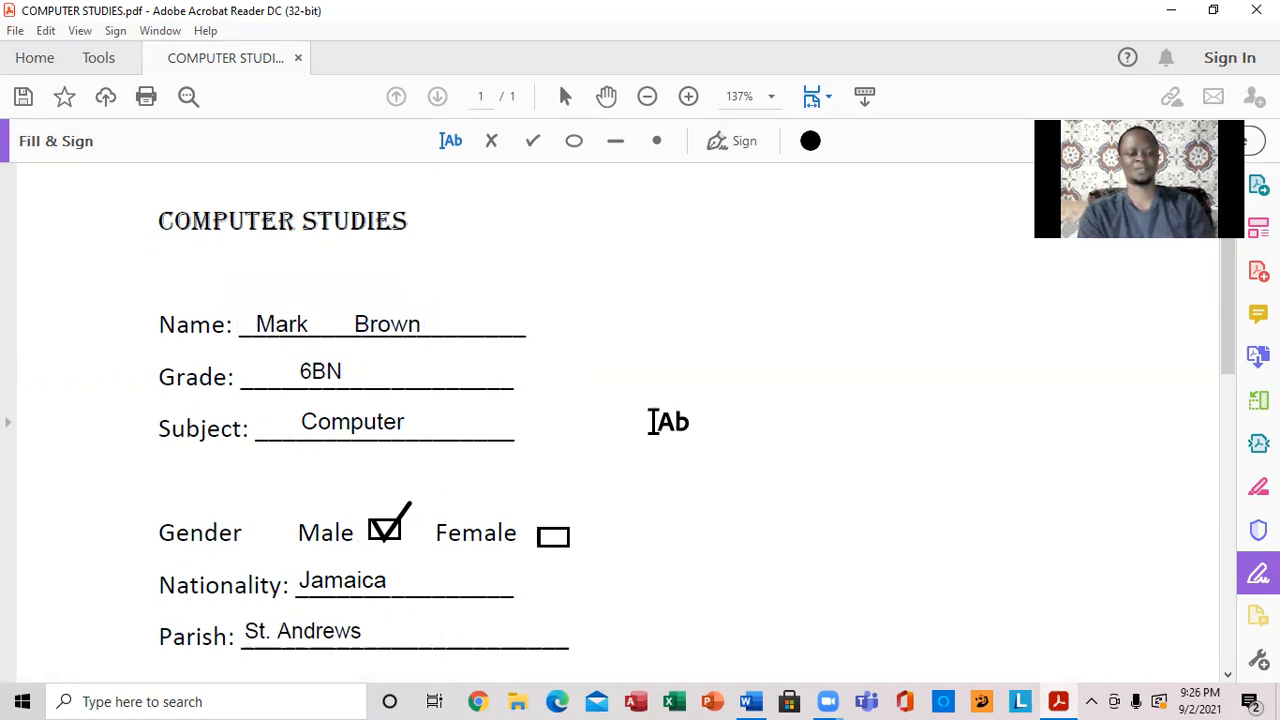
# - Shift Jamaica right on the Nationality line, keeping its original text size
pyautogui.click(344, 577)
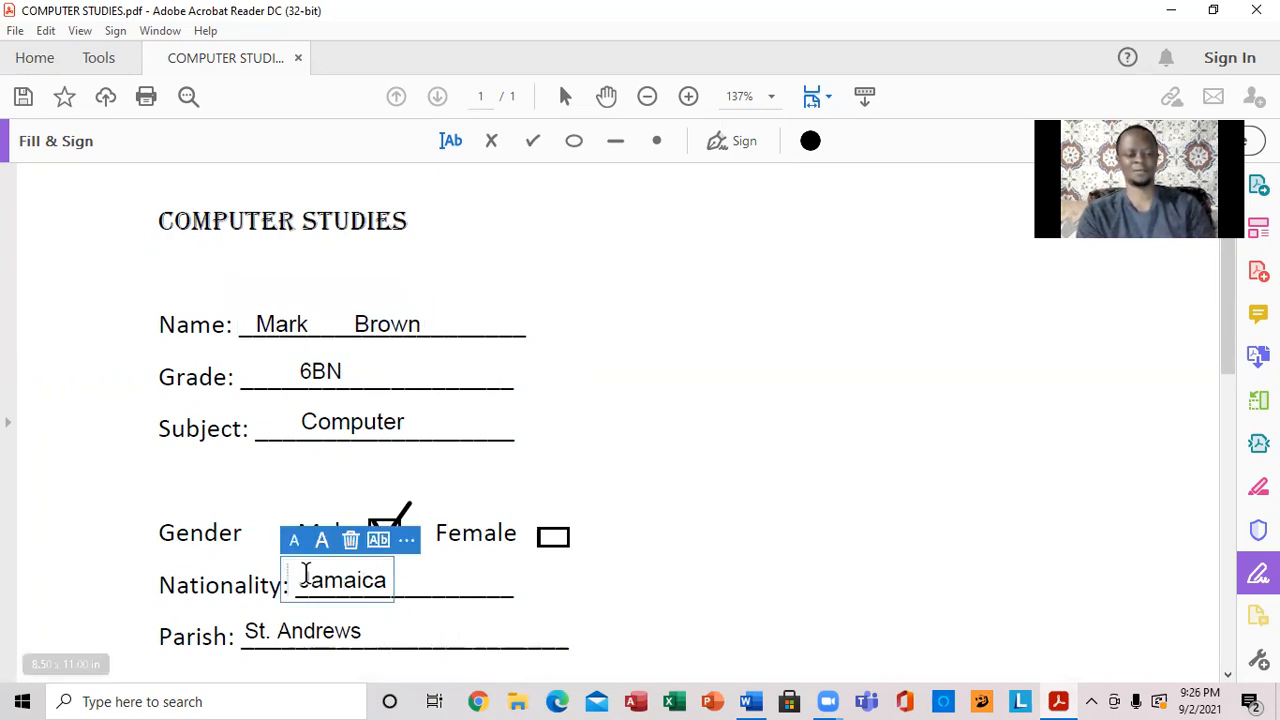
pyautogui.moveTo(291, 562); pyautogui.dragTo(314, 566)
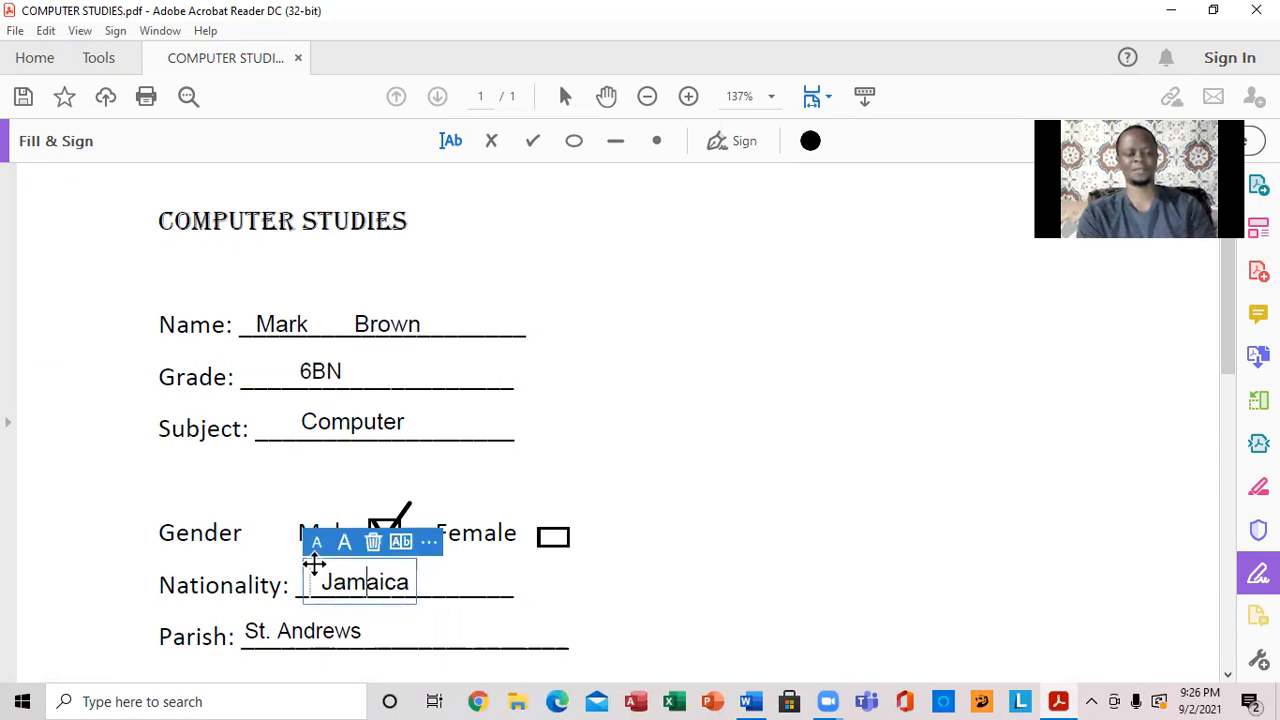
pyautogui.click(344, 543)
pyautogui.click(345, 542)
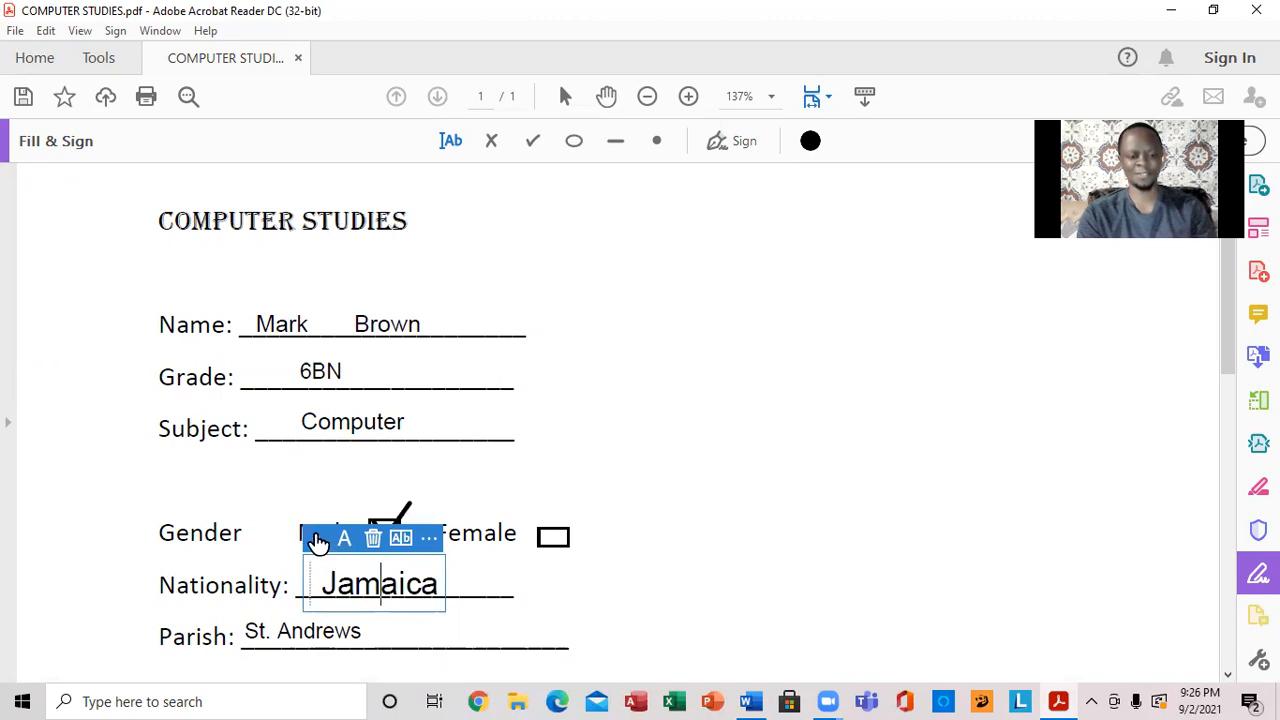
pyautogui.click(317, 540)
pyautogui.click(317, 541)
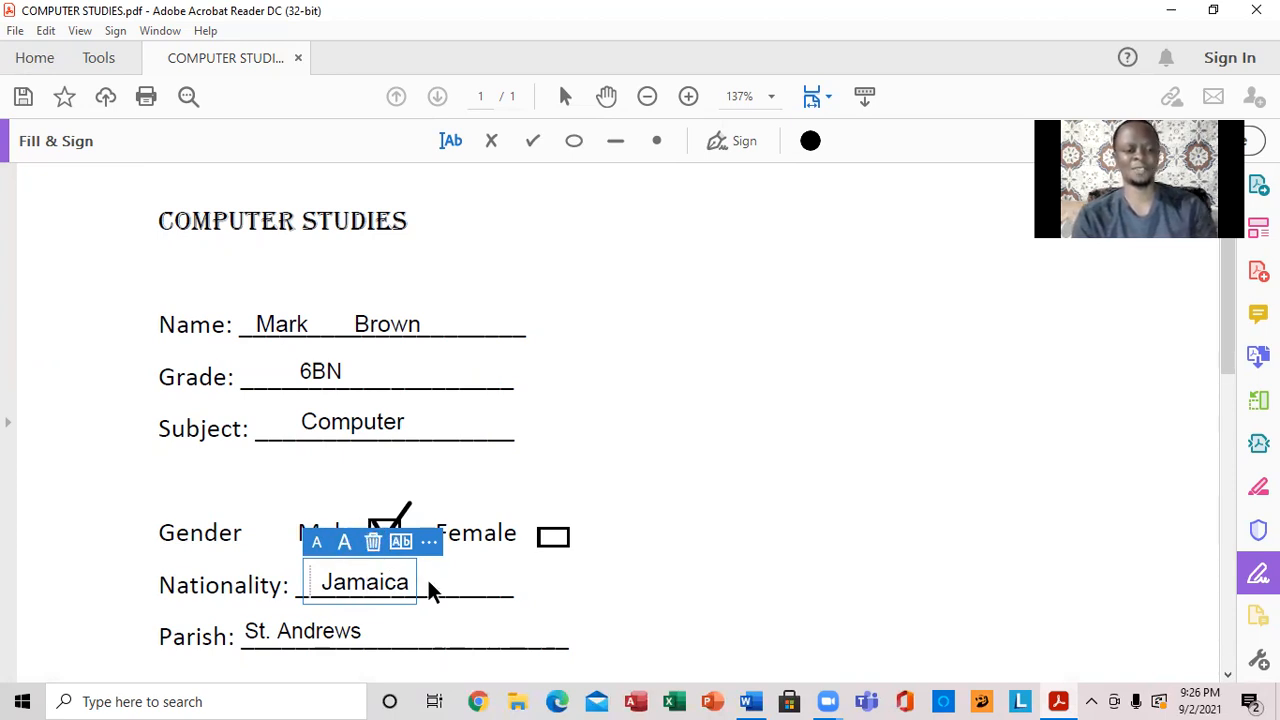
pyautogui.click(580, 445)
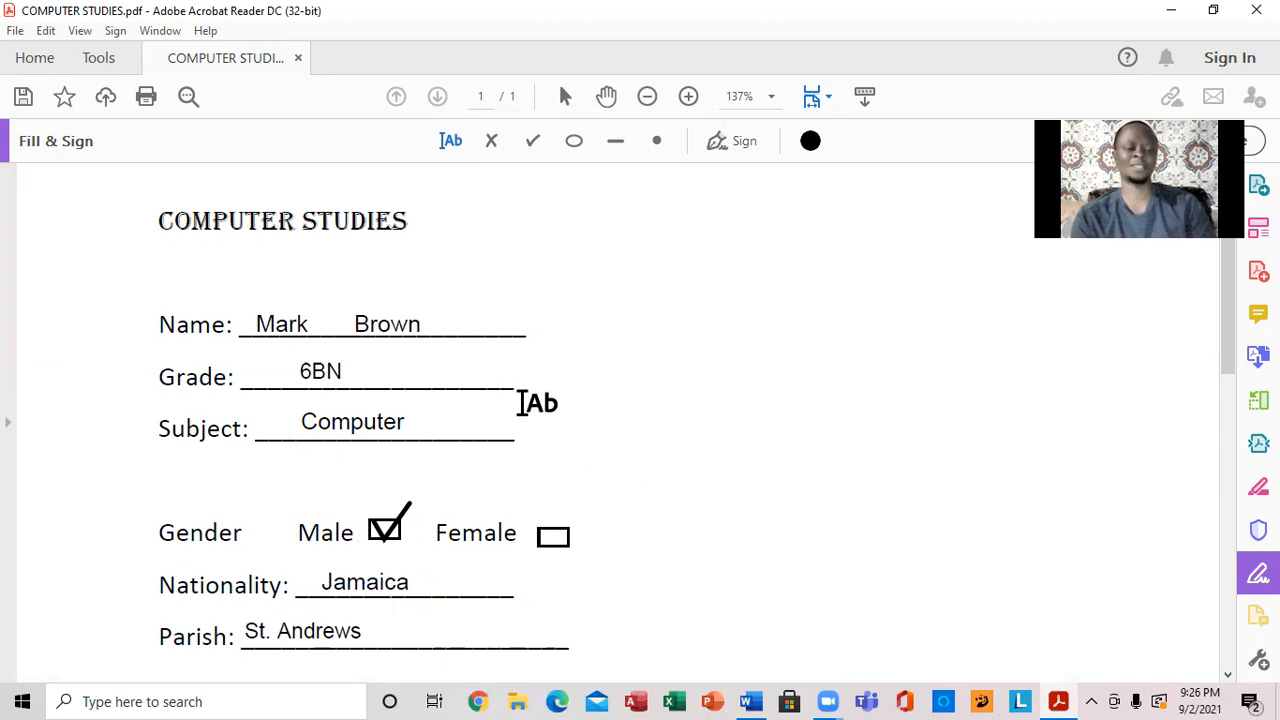